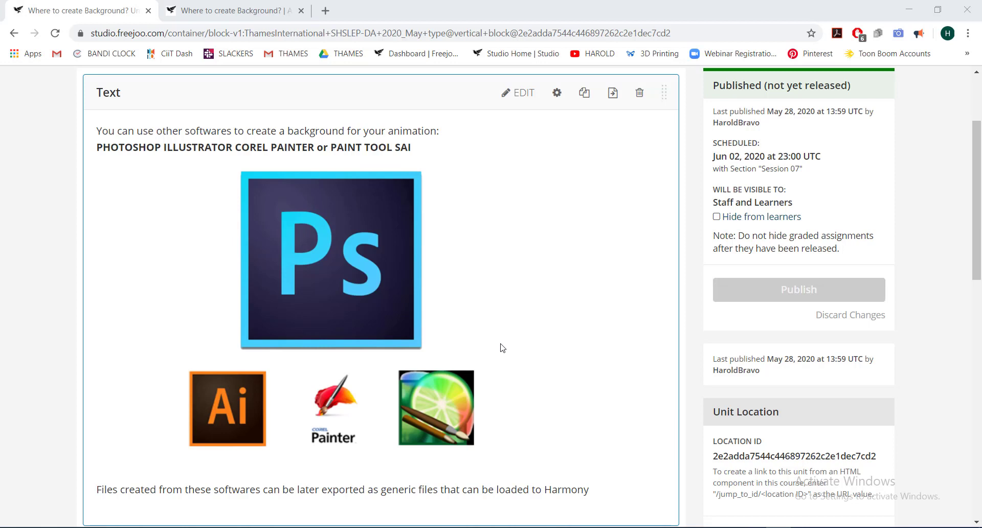
- Switch to Photoshop and start a new document with the HDTV 1080p film and video preset
{"action": "left_click", "coordinate": [369, 289]}
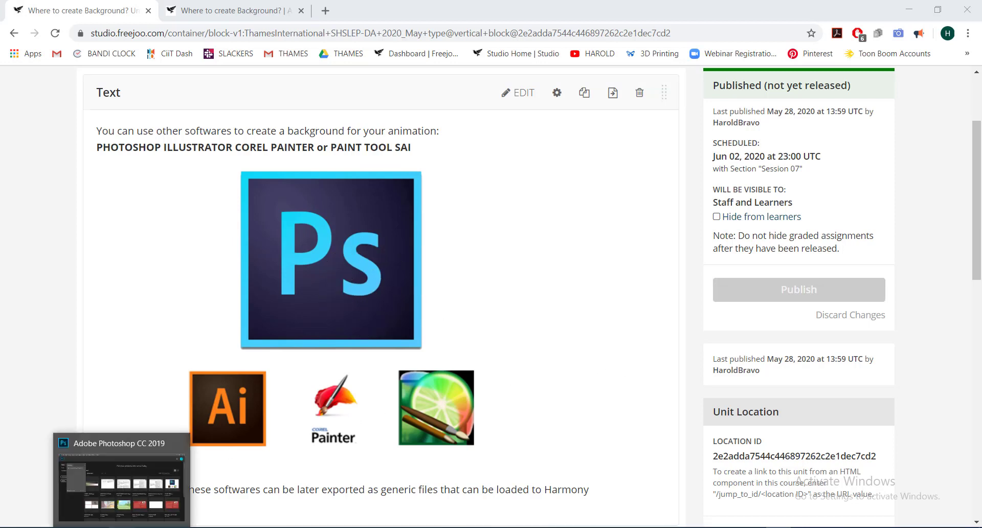
{"action": "left_click", "coordinate": [123, 476]}
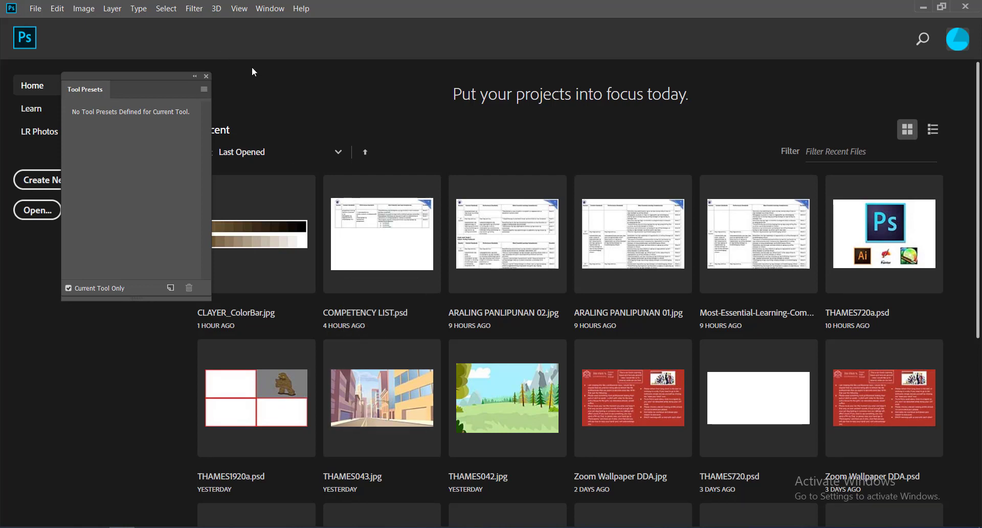
{"action": "left_click", "coordinate": [36, 11]}
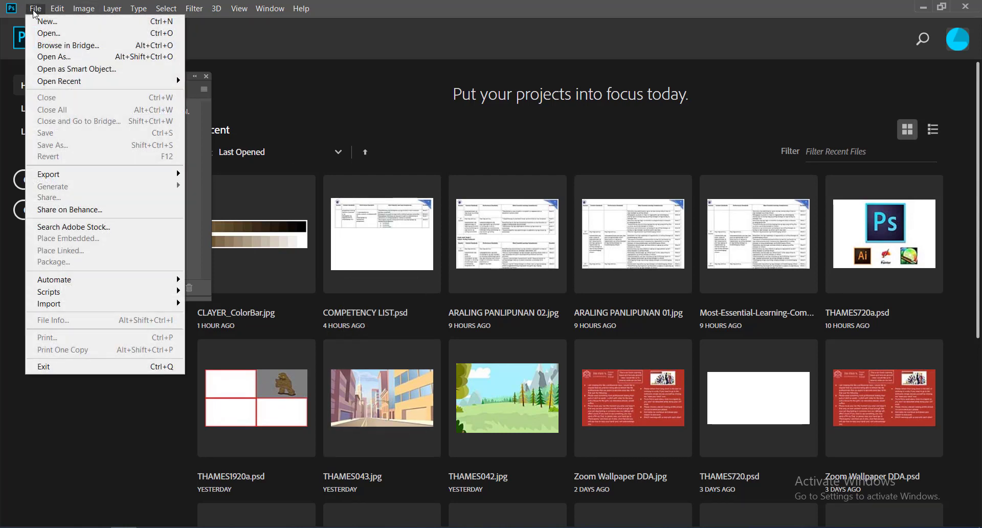
{"action": "left_click", "coordinate": [81, 23]}
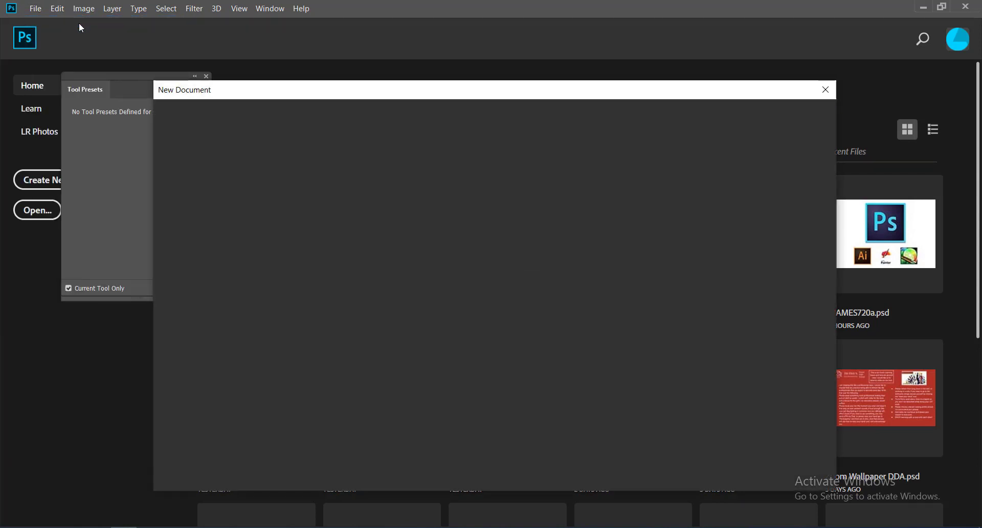
{"action": "left_click", "coordinate": [79, 24]}
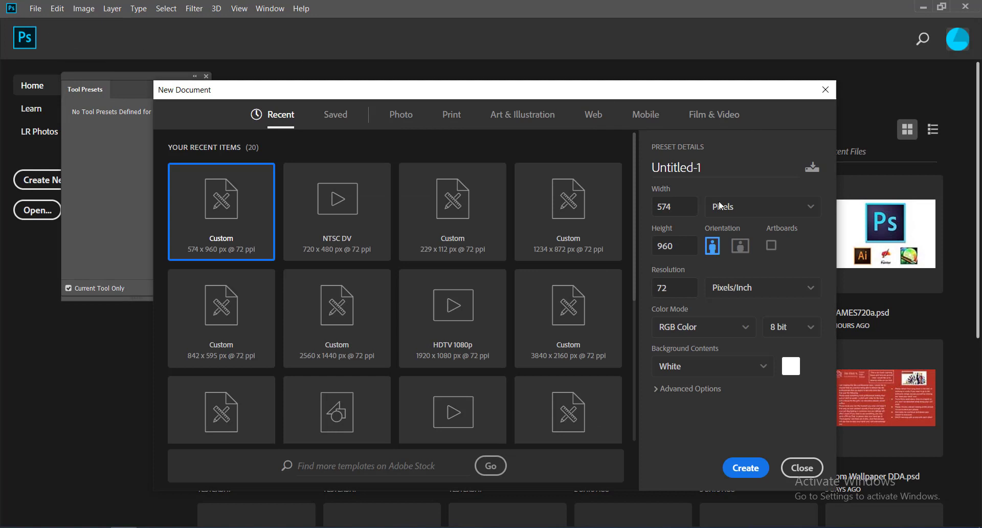
{"action": "left_click", "coordinate": [715, 117]}
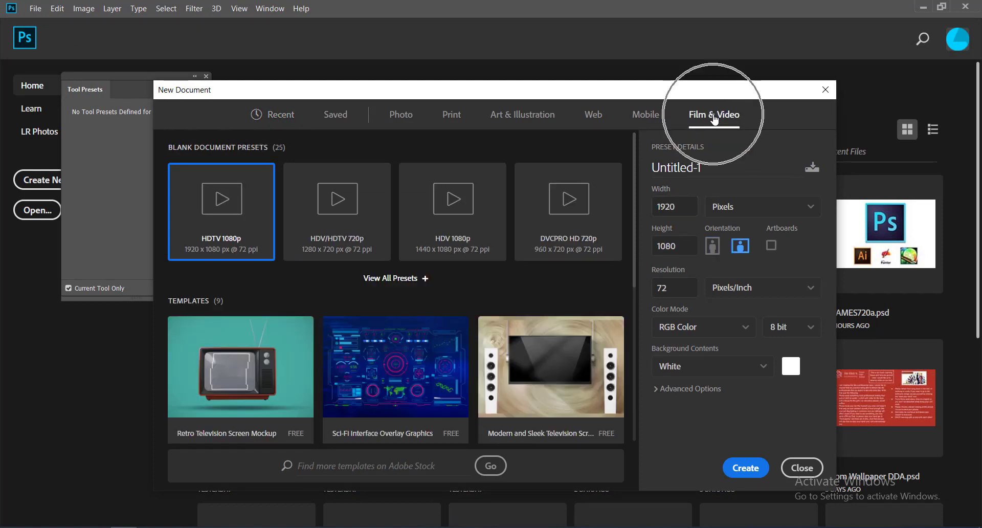
{"action": "left_click", "coordinate": [238, 235]}
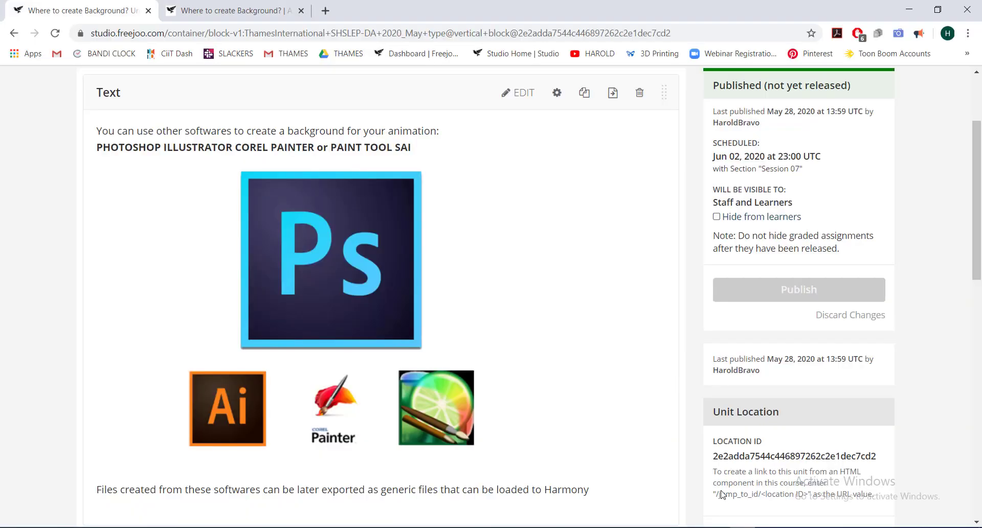
- Switch to the browser and examine the ideal background size on the course page "How big should a background be?"
{"action": "scroll", "coordinate": [494, 276], "scroll_direction": "up", "scroll_amount": 3}
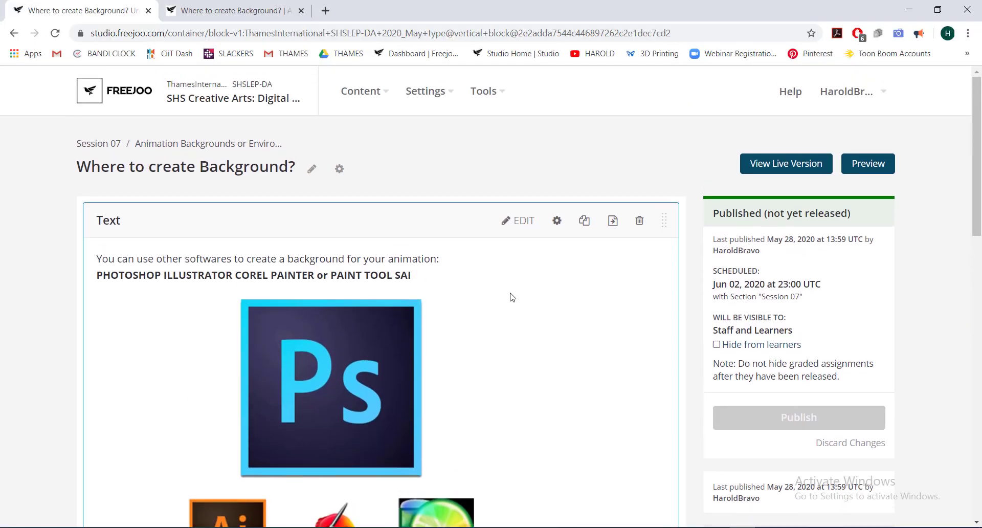
{"action": "left_click", "coordinate": [177, 19]}
{"action": "scroll", "coordinate": [500, 282], "scroll_direction": "down", "scroll_amount": 5}
{"action": "scroll", "coordinate": [496, 276], "scroll_direction": "up", "scroll_amount": 5}
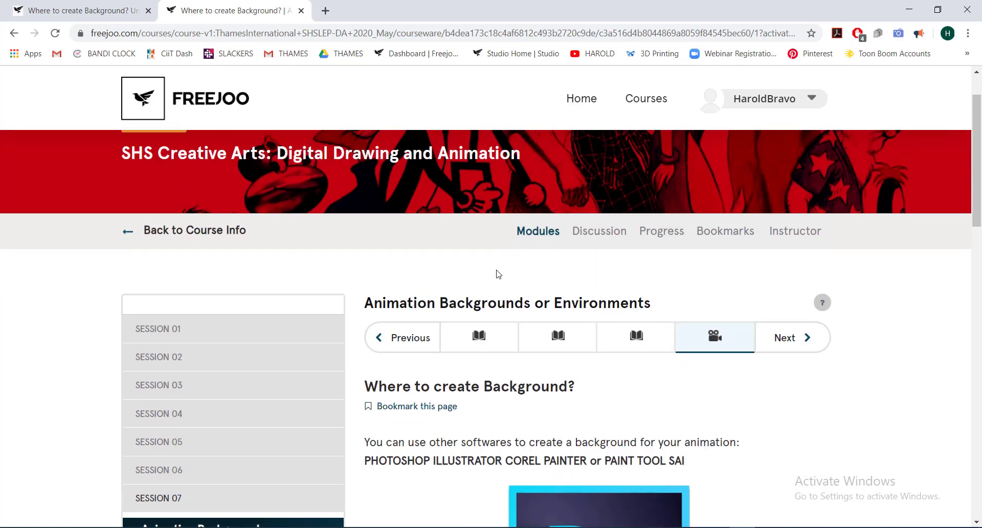
{"action": "left_click", "coordinate": [631, 341]}
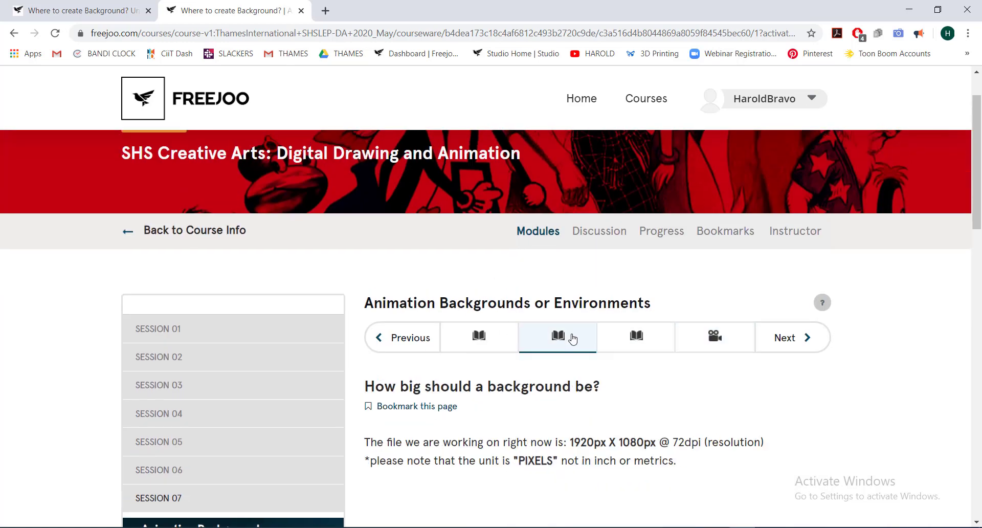
{"action": "scroll", "coordinate": [607, 363], "scroll_direction": "down", "scroll_amount": 12}
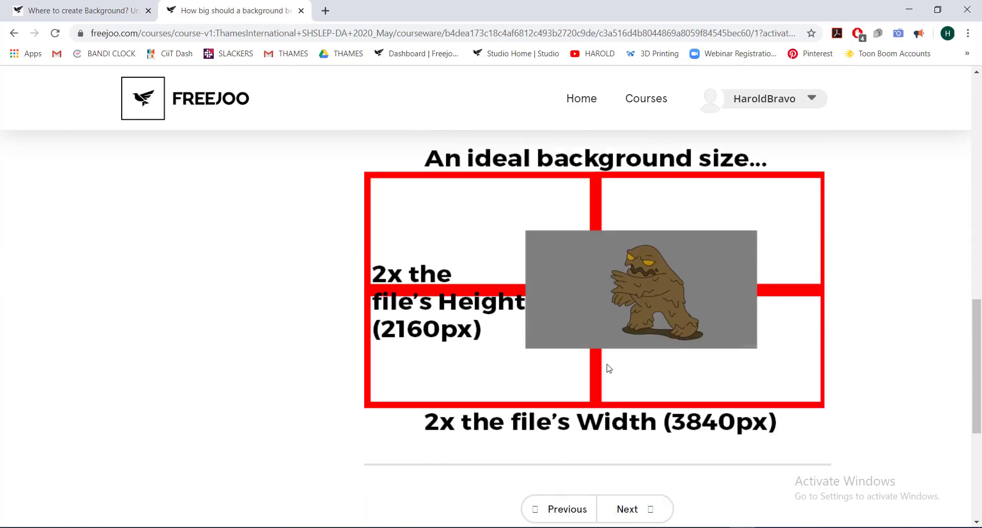
{"action": "scroll", "coordinate": [601, 358], "scroll_direction": "up", "scroll_amount": 1}
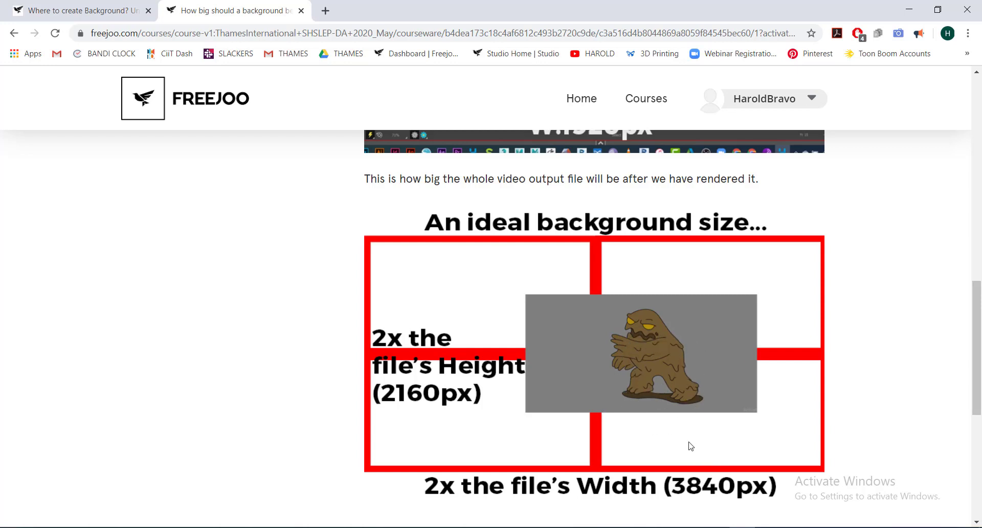
{"action": "left_click", "coordinate": [686, 491]}
{"action": "left_click", "coordinate": [761, 346]}
{"action": "left_click", "coordinate": [732, 358]}
- Return to Photoshop and create the document from the HDTV 1080p preset with the width set to 3840 pixels
{"action": "key", "text": "alt+Tab"}
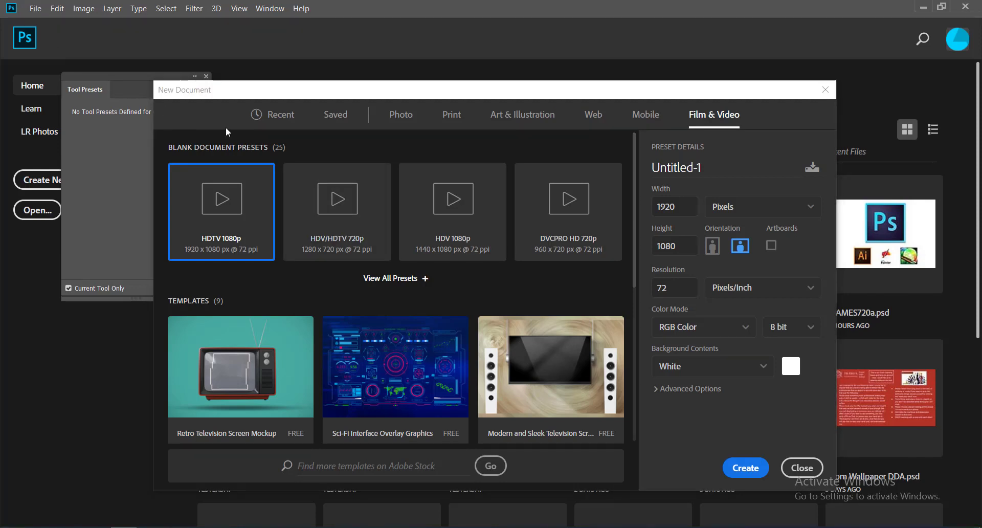
{"action": "left_click", "coordinate": [248, 147]}
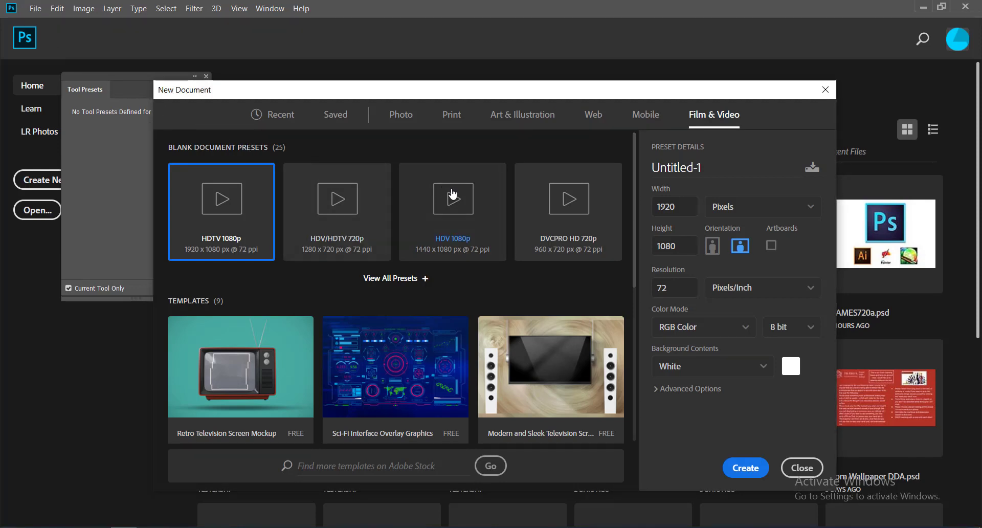
{"action": "left_click", "coordinate": [699, 115]}
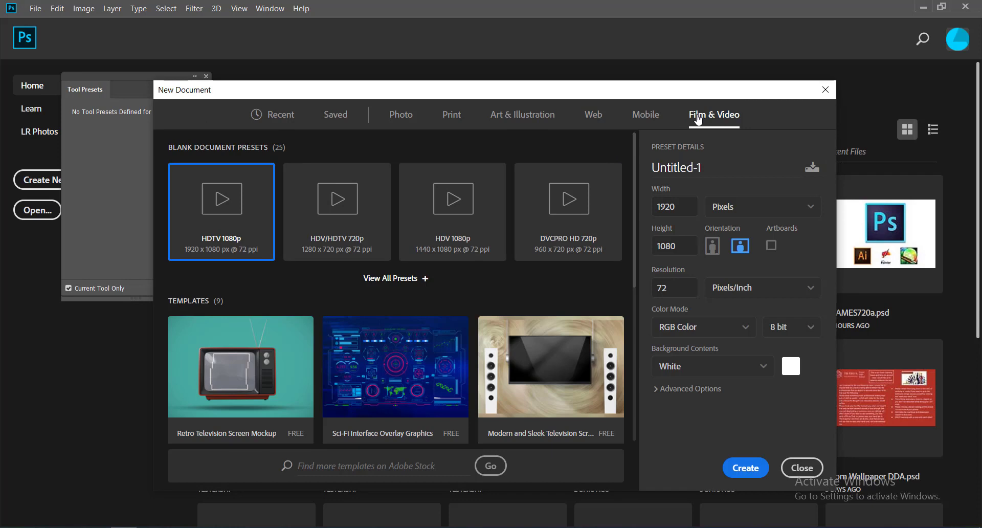
{"action": "left_click", "coordinate": [231, 243]}
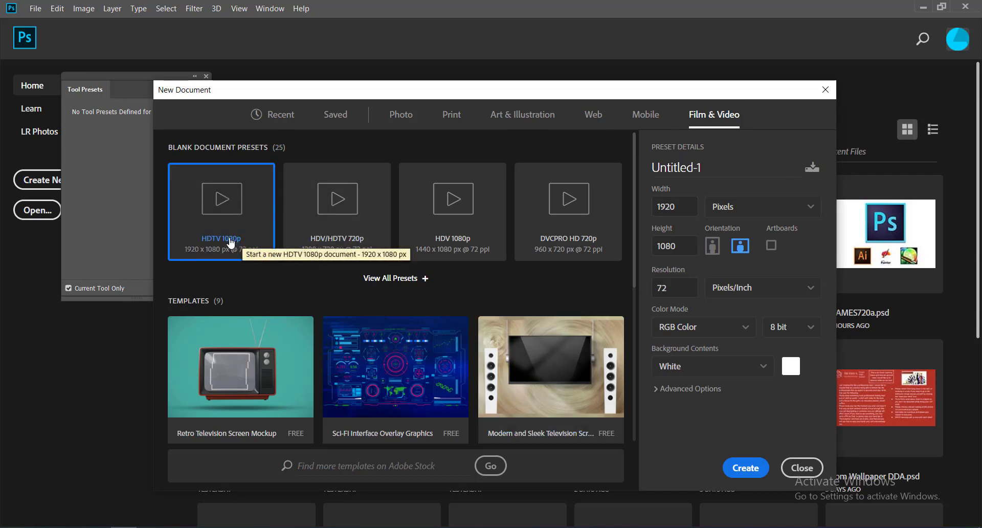
{"action": "key", "text": "alt+Tab"}
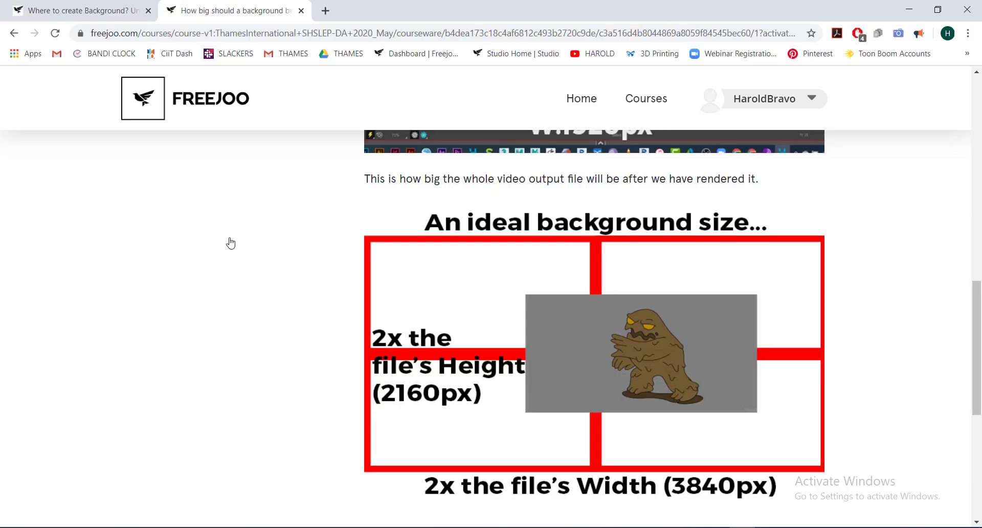
{"action": "key", "text": "alt+Tab"}
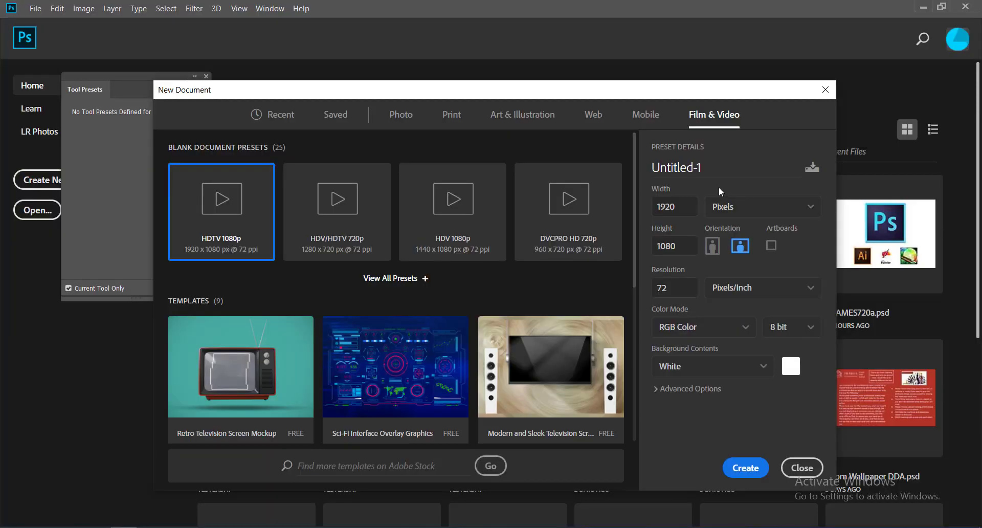
{"action": "left_click", "coordinate": [682, 206]}
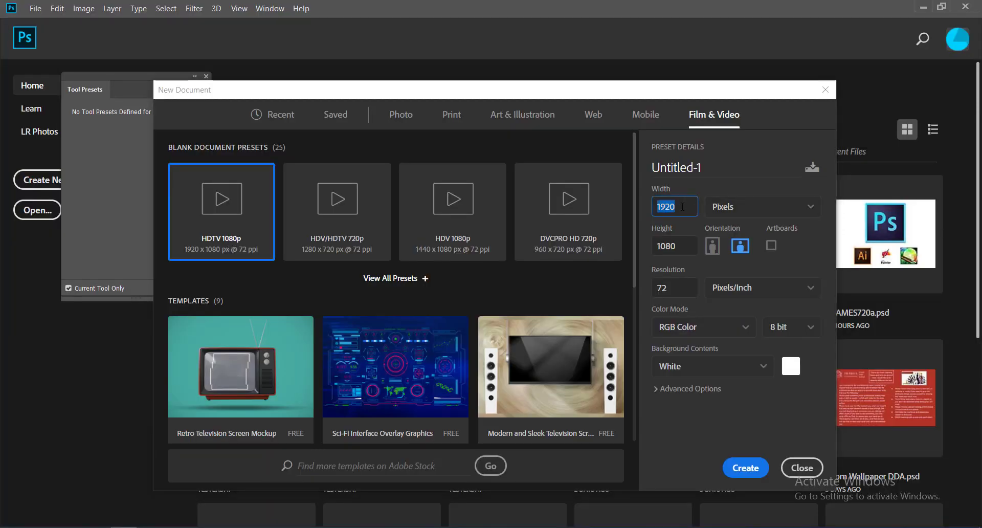
{"action": "type", "text": "38"}
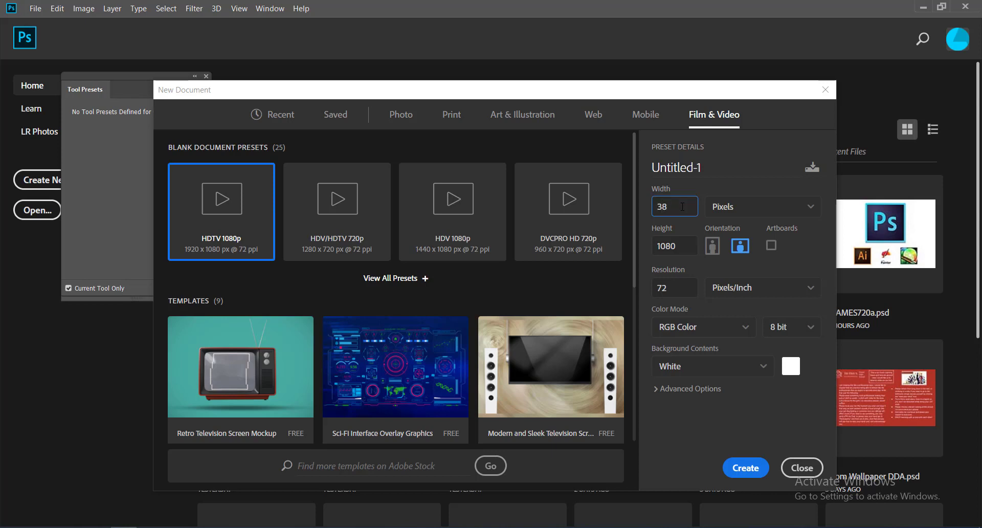
{"action": "type", "text": "40"}
{"action": "left_click", "coordinate": [677, 293]}
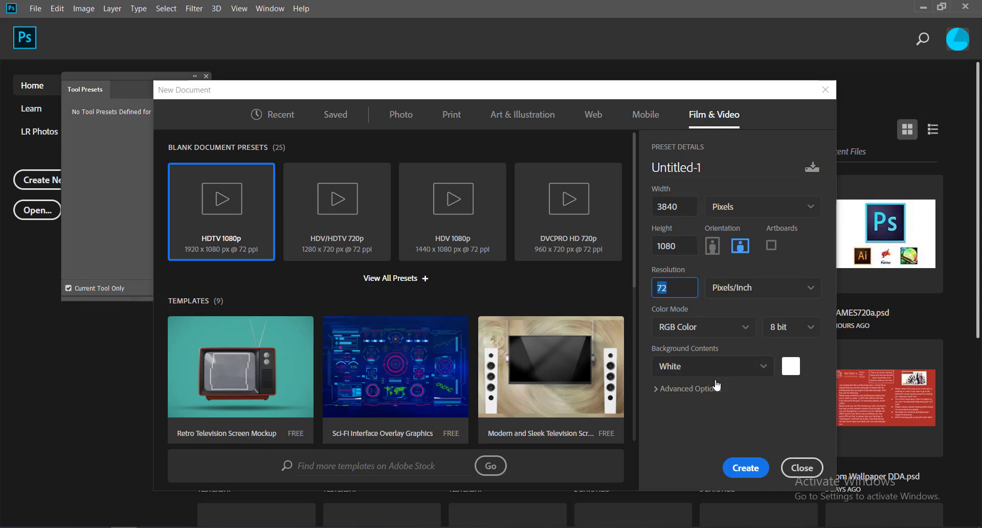
{"action": "left_click", "coordinate": [746, 468]}
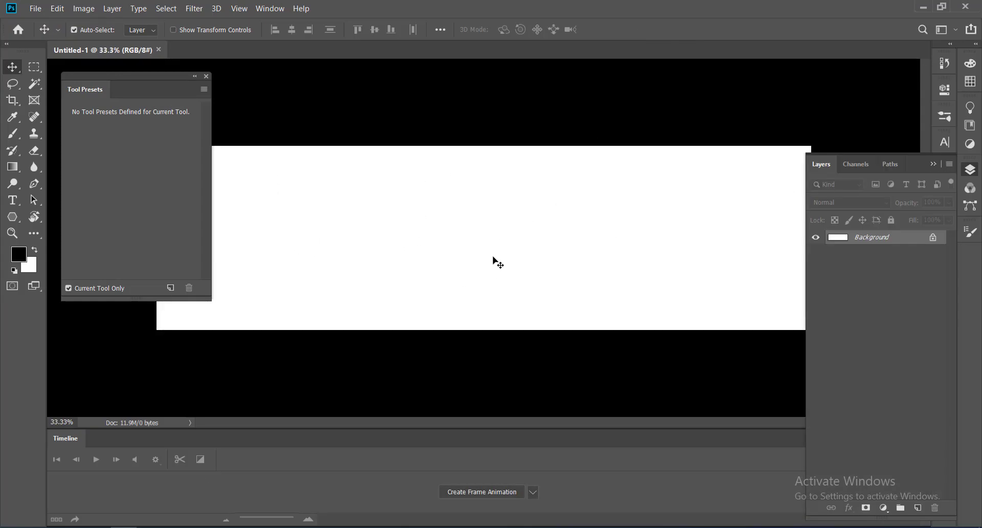
{"action": "key", "text": "Tab"}
{"action": "key", "text": "Tab"}
{"action": "left_click", "coordinate": [241, 9]}
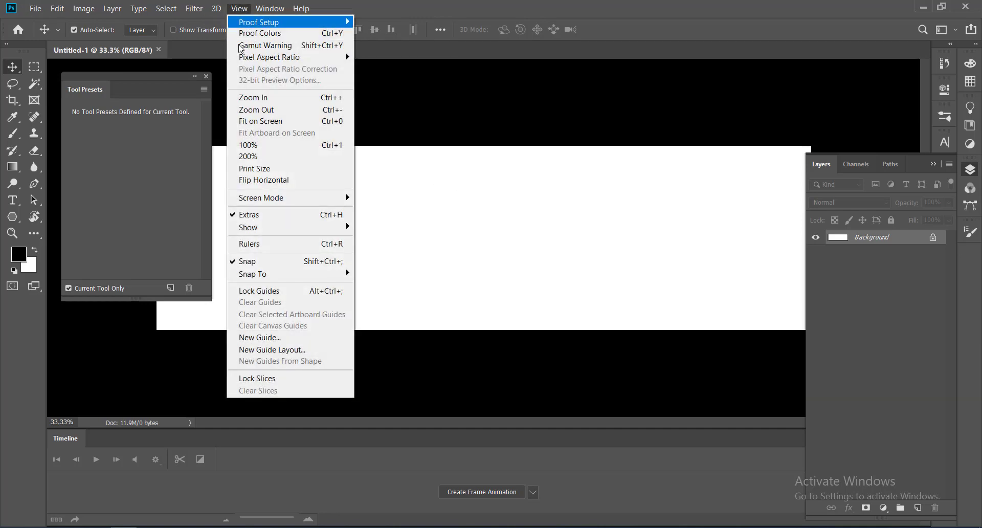
{"action": "mouse_move", "coordinate": [251, 61]}
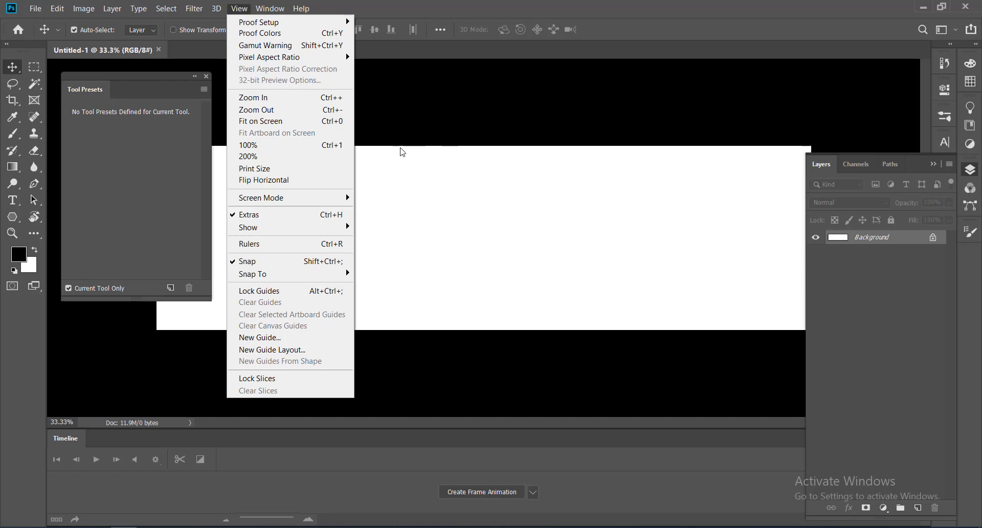
{"action": "left_click", "coordinate": [445, 185]}
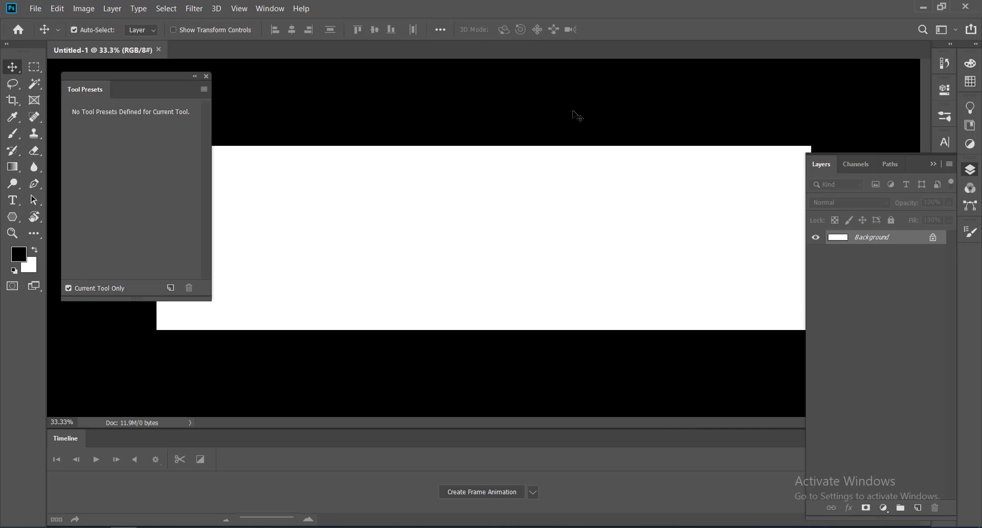
- Cycle the blank canvas through the full-screen modes and return to the standard screen mode
{"action": "key", "text": "f"}
{"action": "key", "text": "f"}
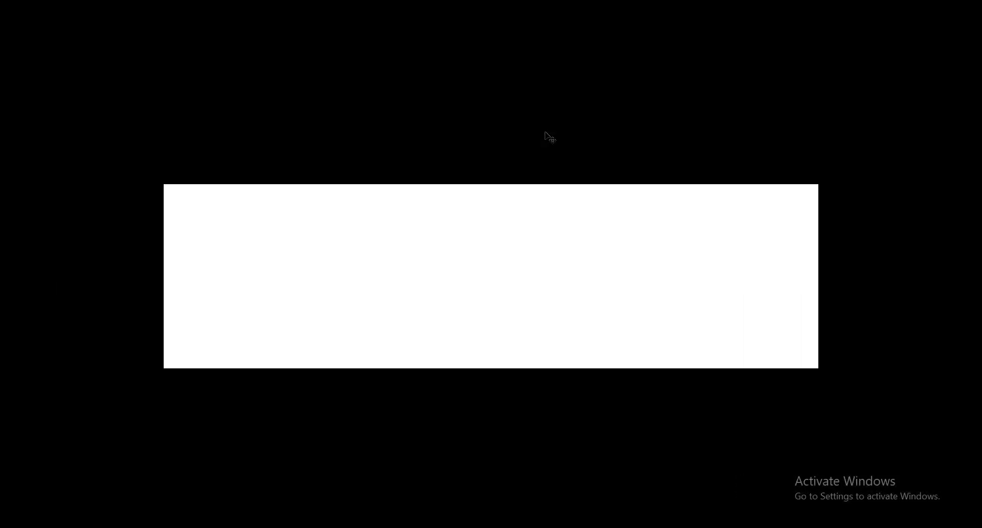
{"action": "key", "text": "f"}
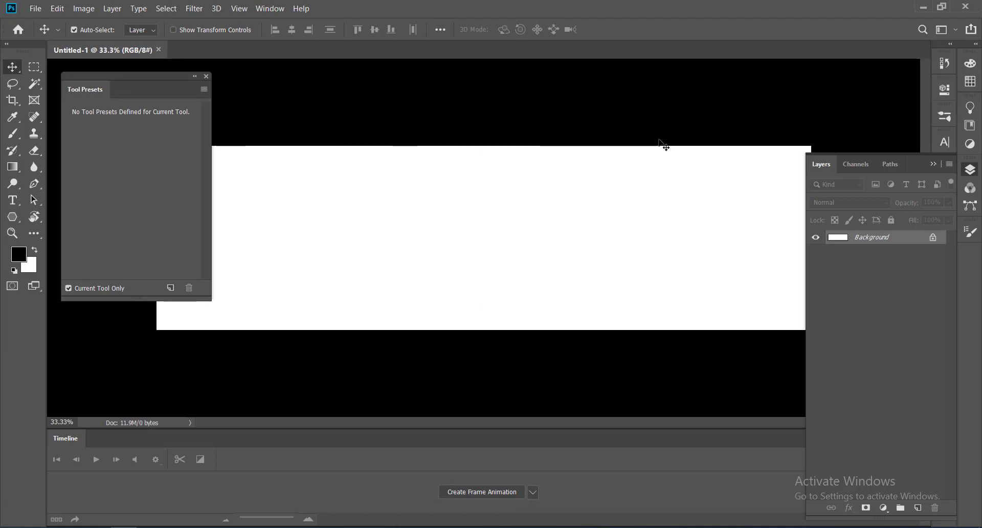
{"action": "key", "text": "ctrl"}
- Collapse the Layers panel and close the Timeline panel group to free up the workspace
{"action": "left_click", "coordinate": [270, 9]}
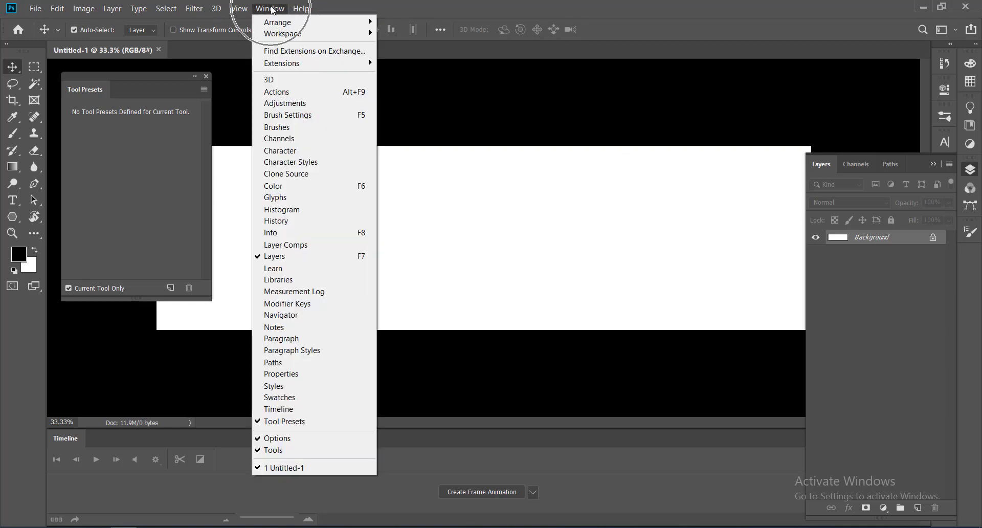
{"action": "left_click", "coordinate": [325, 410]}
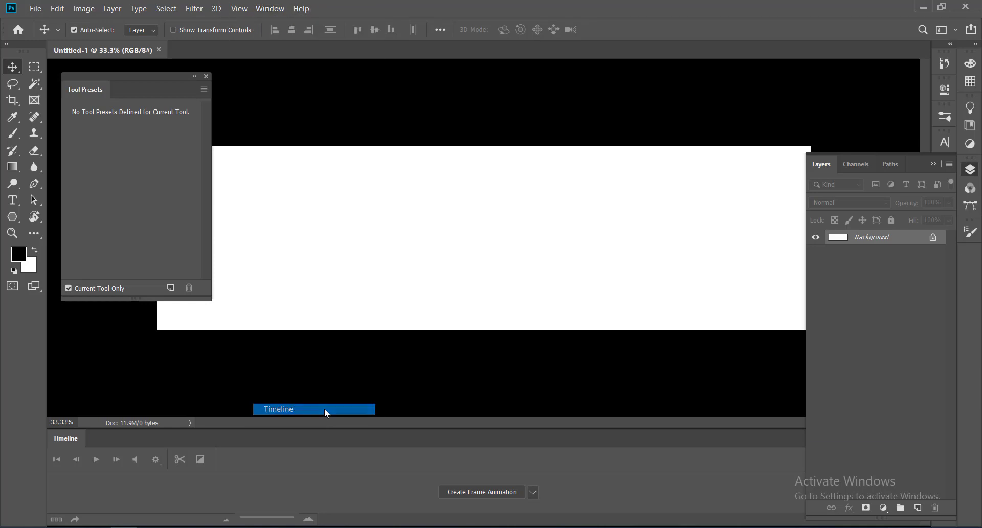
{"action": "left_click", "coordinate": [270, 9]}
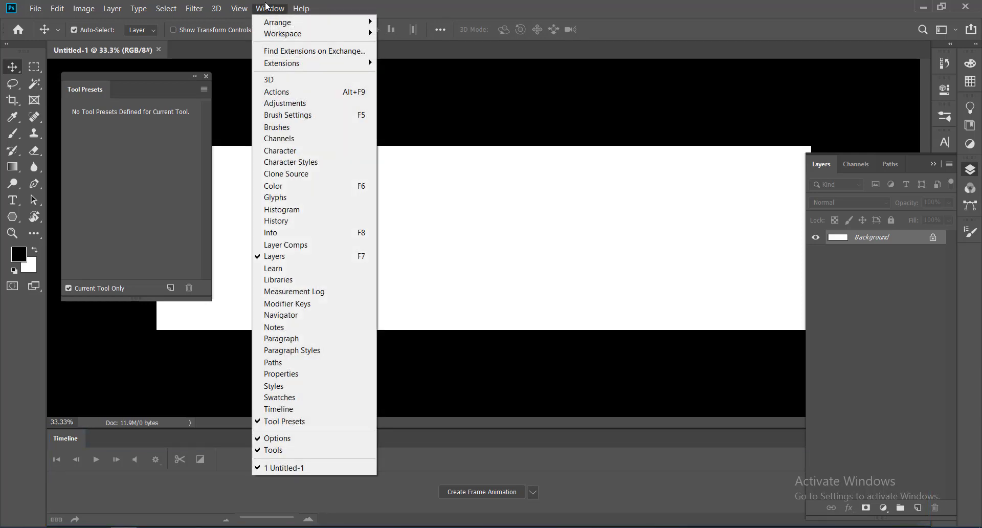
{"action": "left_click", "coordinate": [323, 409]}
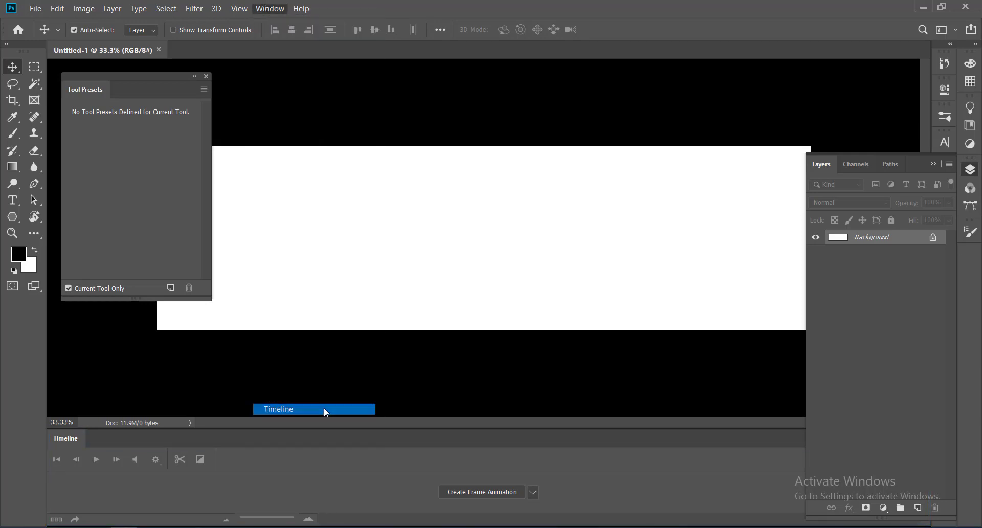
{"action": "left_click", "coordinate": [971, 169]}
{"action": "left_click", "coordinate": [922, 439]}
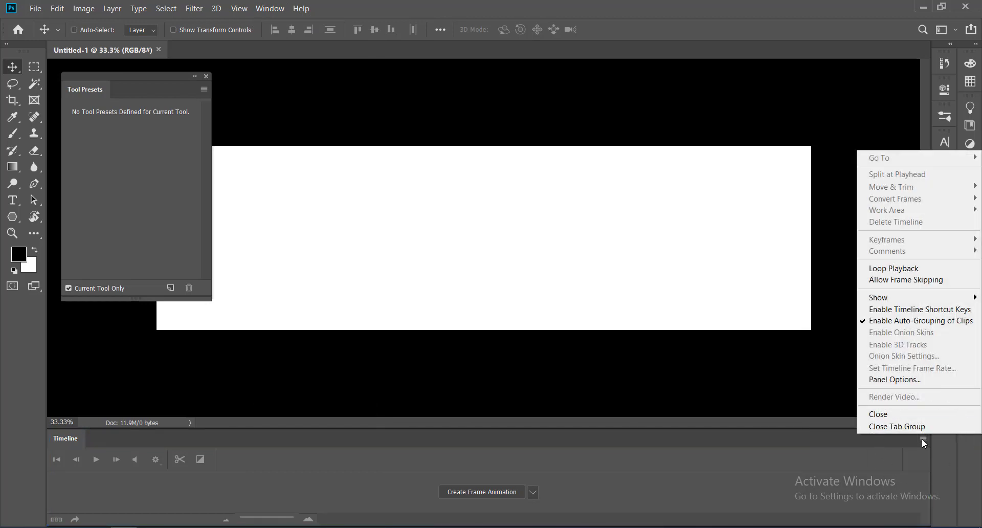
{"action": "left_click", "coordinate": [921, 427]}
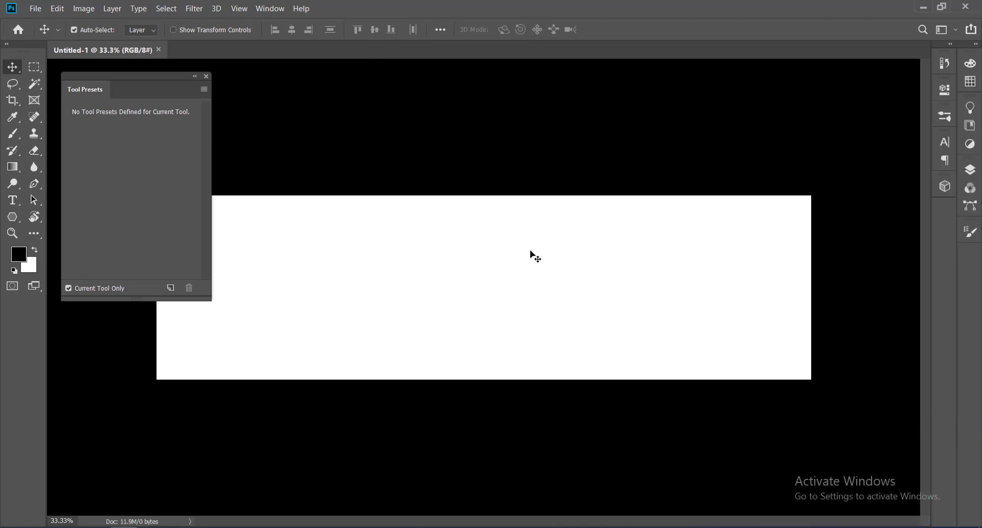
- Preview the enlarged workspace in each full-screen mode and return to standard view
{"action": "key", "text": "f"}
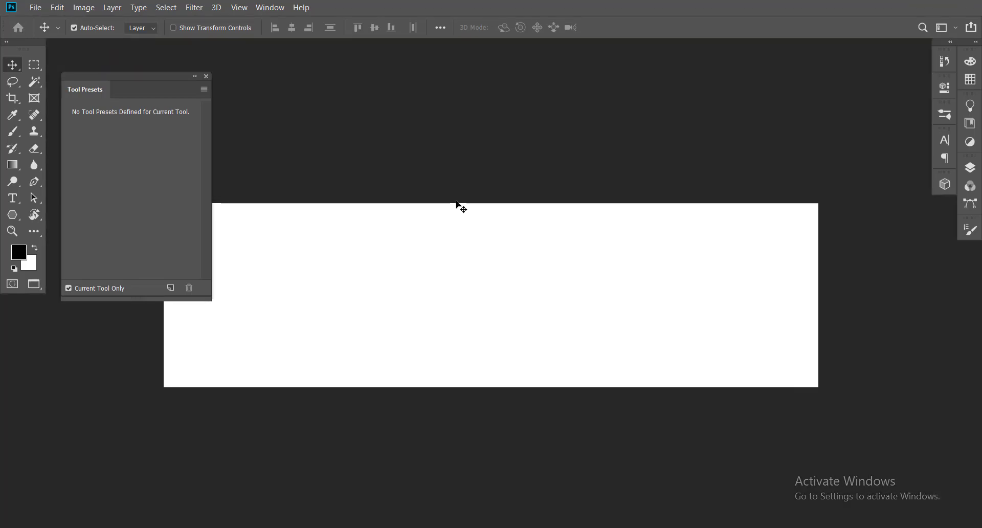
{"action": "key", "text": "f"}
{"action": "key", "text": "f"}
{"action": "left_click", "coordinate": [461, 206], "text": "ctrl"}
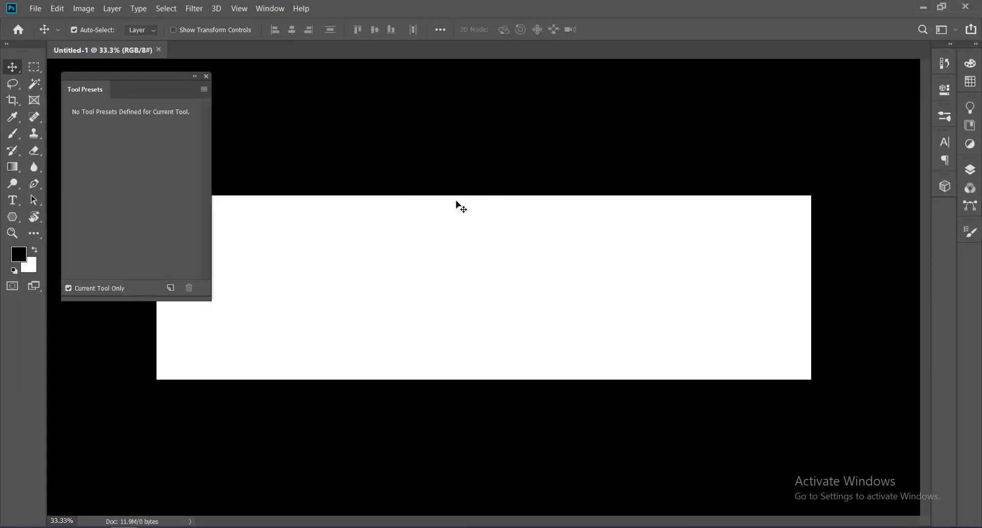
- Show the Layers panel over the blank document
{"action": "key", "text": "F7"}
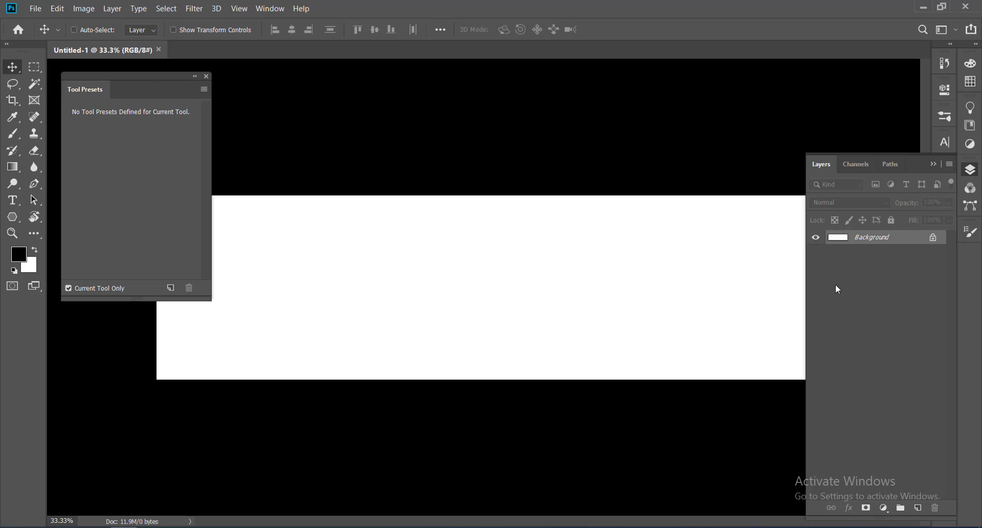
{"action": "left_click", "coordinate": [877, 290]}
{"action": "key", "text": "ctrl"}
{"action": "key", "text": "ctrl"}
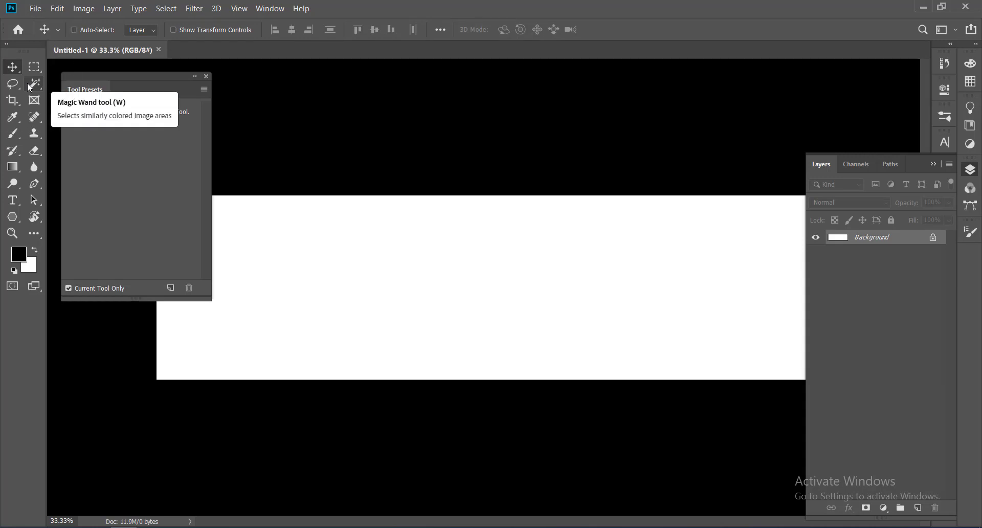
{"action": "key", "text": "ctrl"}
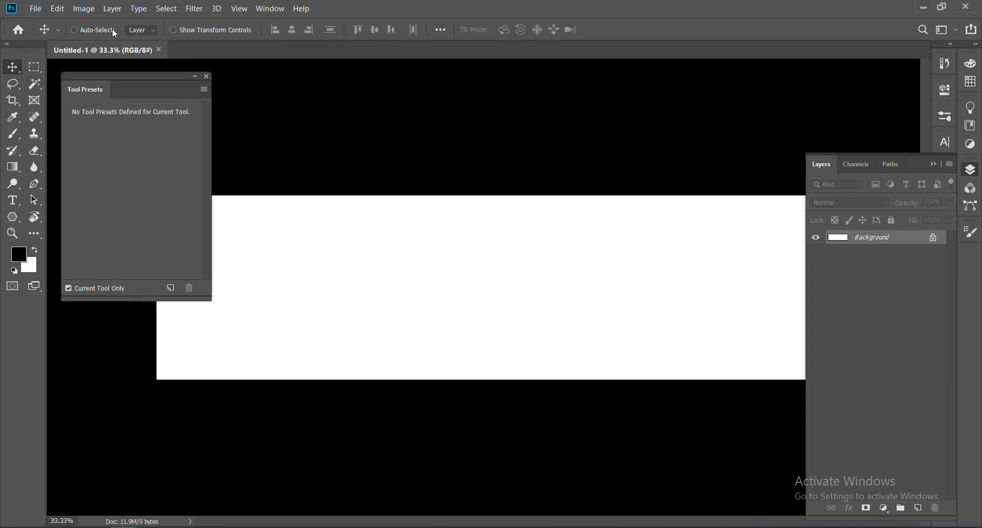
- Activate the Rectangular Marquee tool and look over its options and the Tool Presets panel
{"action": "left_click", "coordinate": [34, 68]}
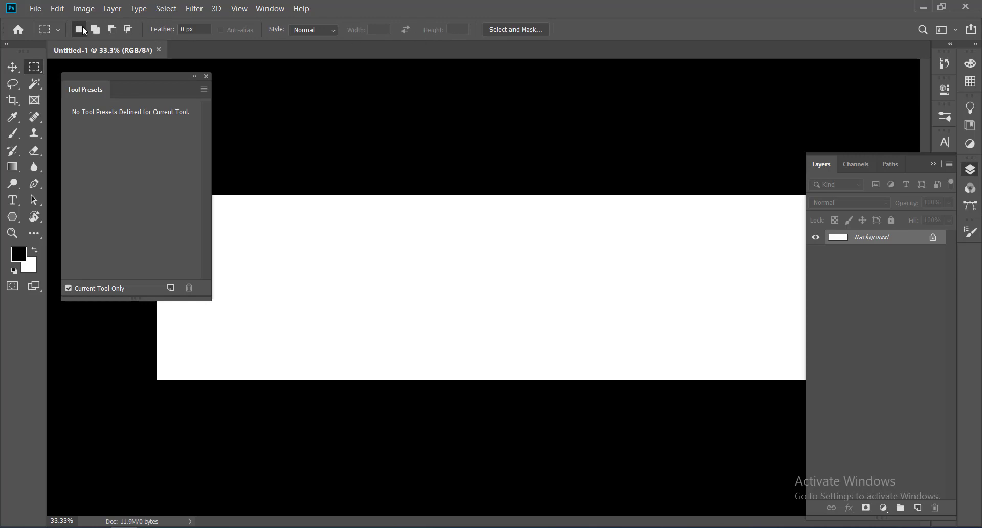
{"action": "key", "text": "ctrl"}
{"action": "key", "text": "ctrl"}
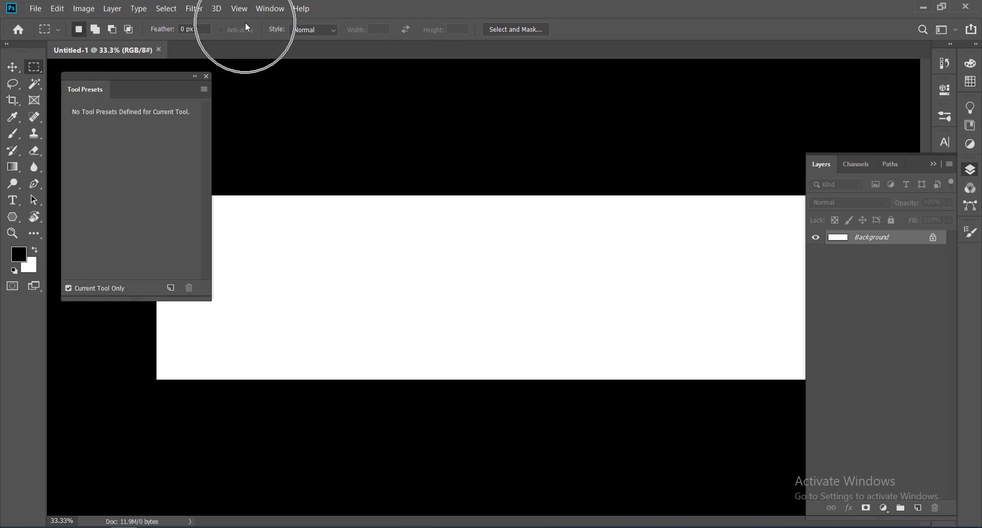
{"action": "key", "text": "ctrl"}
{"action": "key", "text": "ctrl"}
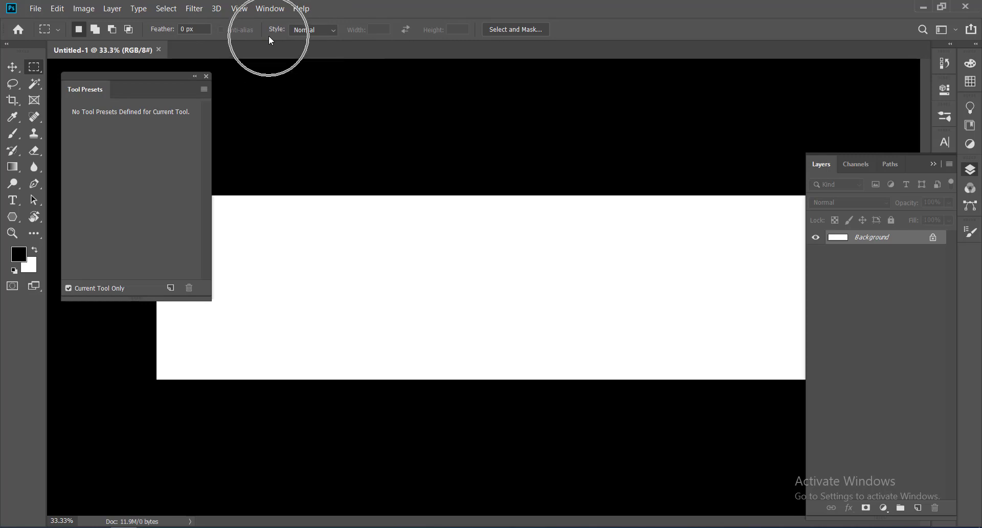
{"action": "mouse_move", "coordinate": [150, 77]}
{"action": "left_mouse_down"}
{"action": "mouse_move", "coordinate": [184, 115]}
{"action": "mouse_move", "coordinate": [511, 290]}
{"action": "mouse_move", "coordinate": [229, 170]}
{"action": "mouse_move", "coordinate": [150, 75]}
{"action": "left_mouse_up"}
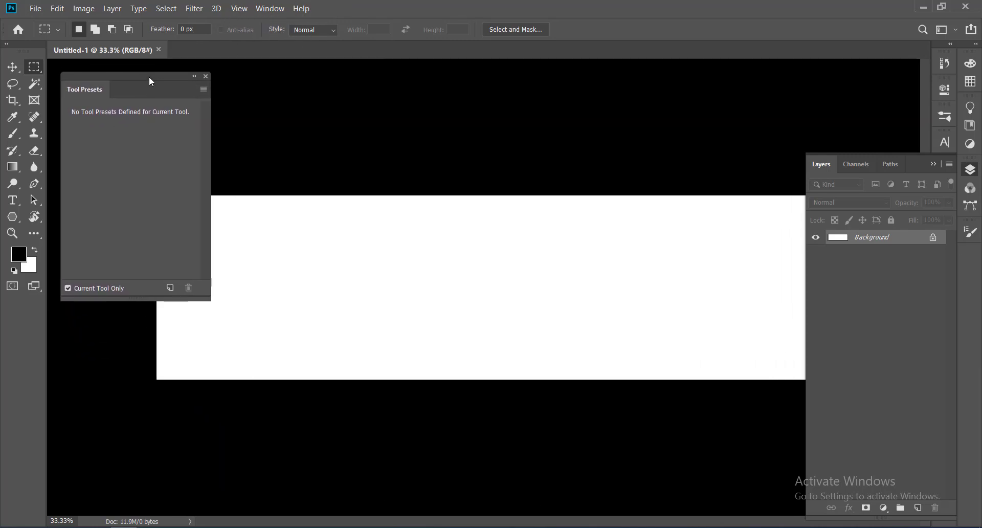
{"action": "key", "text": "ctrl"}
{"action": "key", "text": "ctrl"}
- Apply the Difference Clouds render filter to the Background layer and switch to the Move tool
{"action": "left_click", "coordinate": [194, 8]}
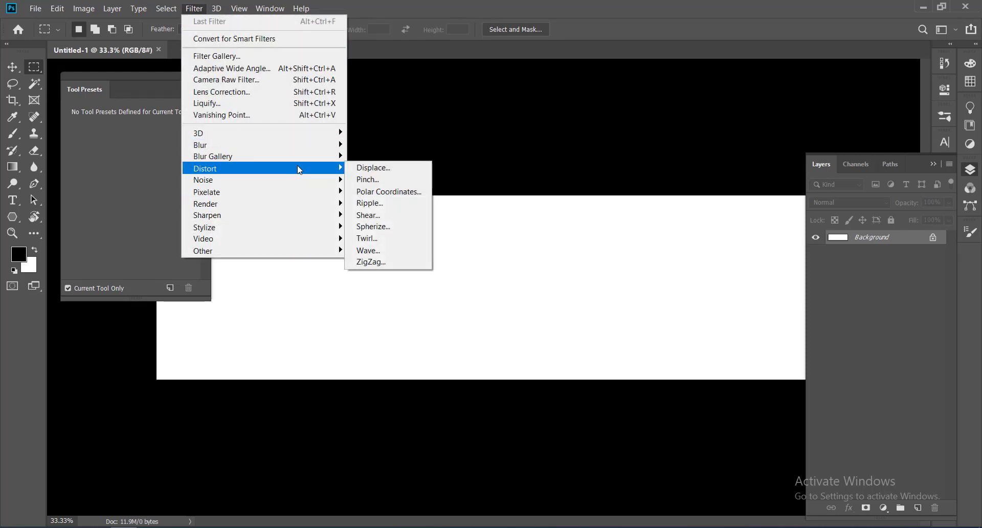
{"action": "mouse_move", "coordinate": [293, 209]}
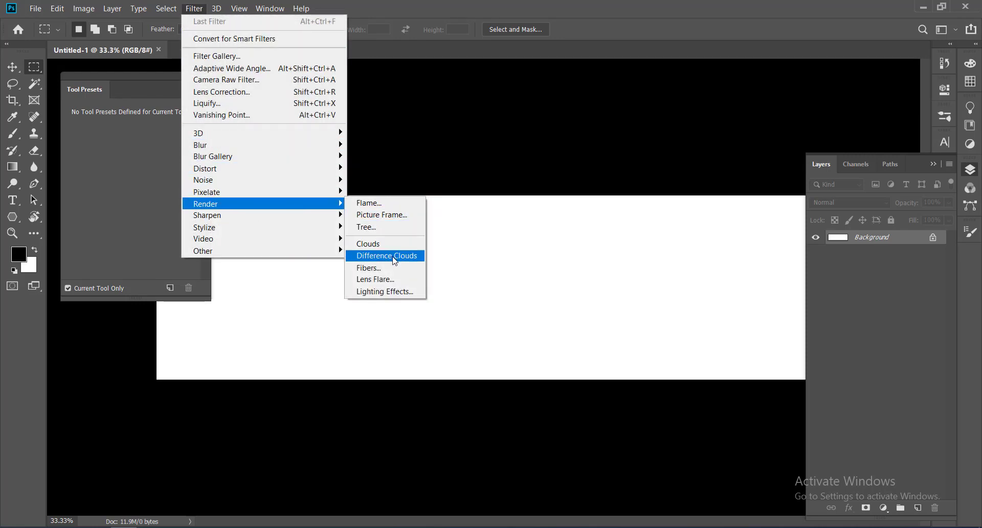
{"action": "left_click", "coordinate": [379, 255]}
{"action": "left_click", "coordinate": [13, 67]}
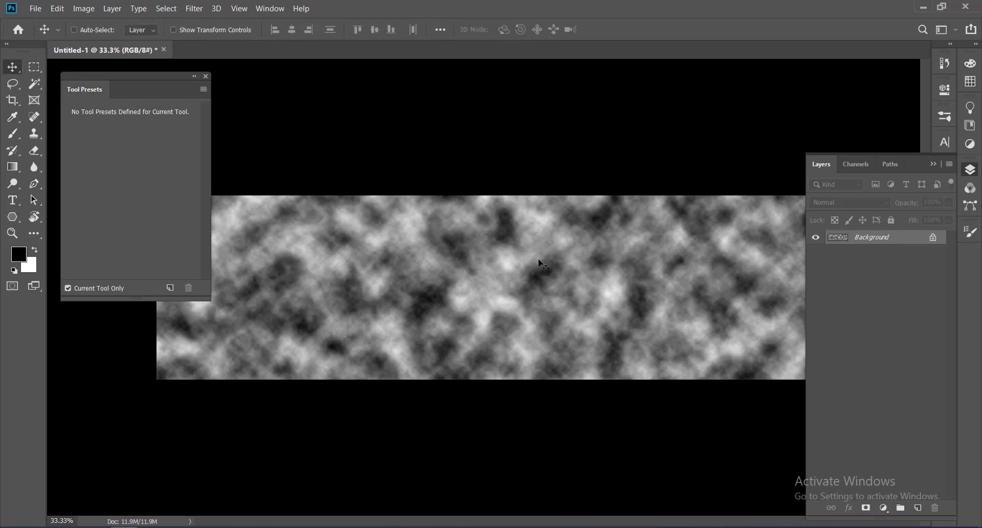
- Zoom in on the clouds image up to 100%, then zoom out to 33.3% and recentre it
{"action": "key", "text": "ctrl"}
{"action": "left_click", "coordinate": [538, 260]}
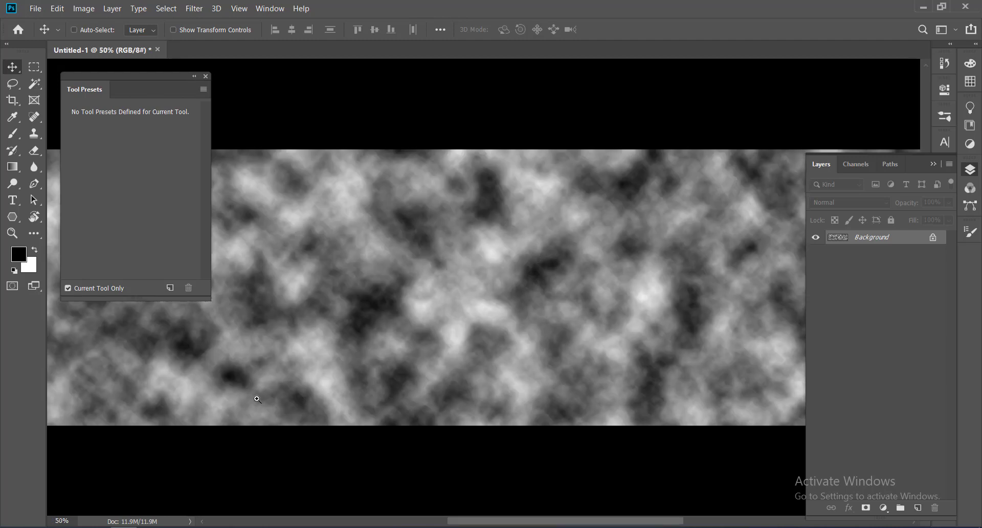
{"action": "left_click", "coordinate": [253, 399]}
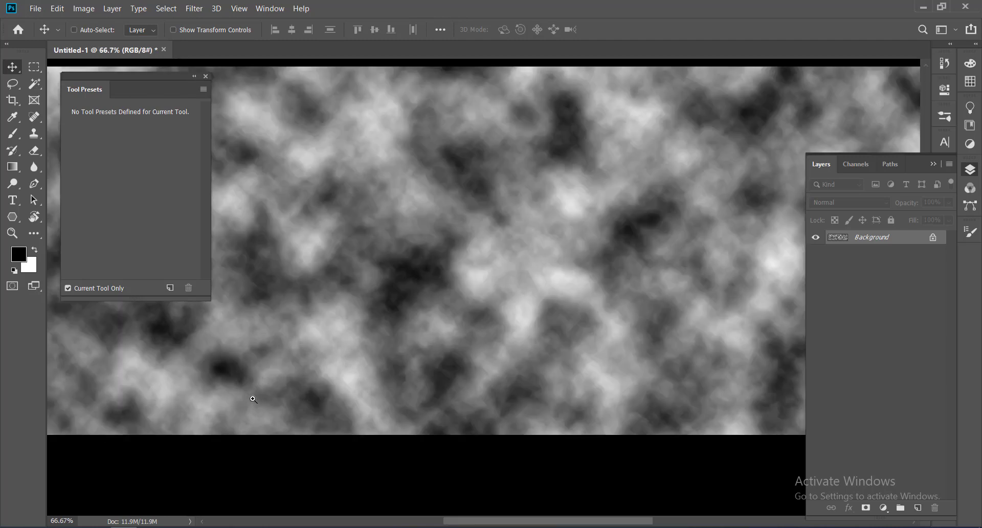
{"action": "left_click", "coordinate": [809, 96]}
{"action": "left_click_drag", "start_coordinate": [809, 92], "coordinate": [648, 110]}
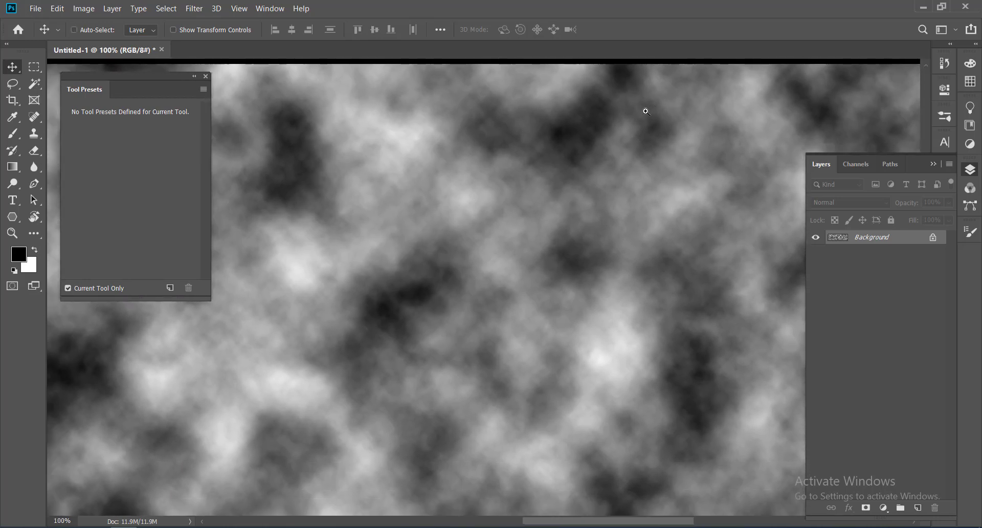
{"action": "left_click", "coordinate": [639, 116], "text": "alt"}
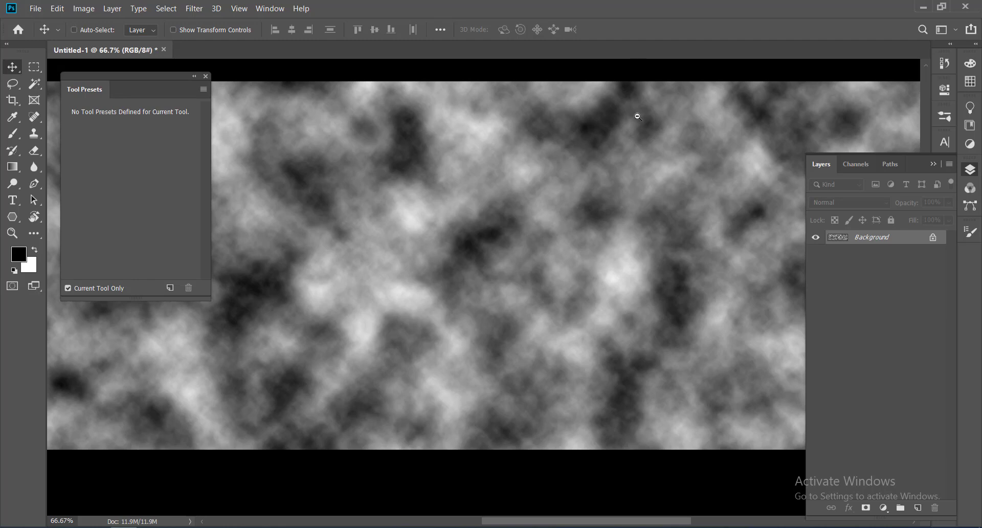
{"action": "left_click", "coordinate": [637, 117], "text": "alt"}
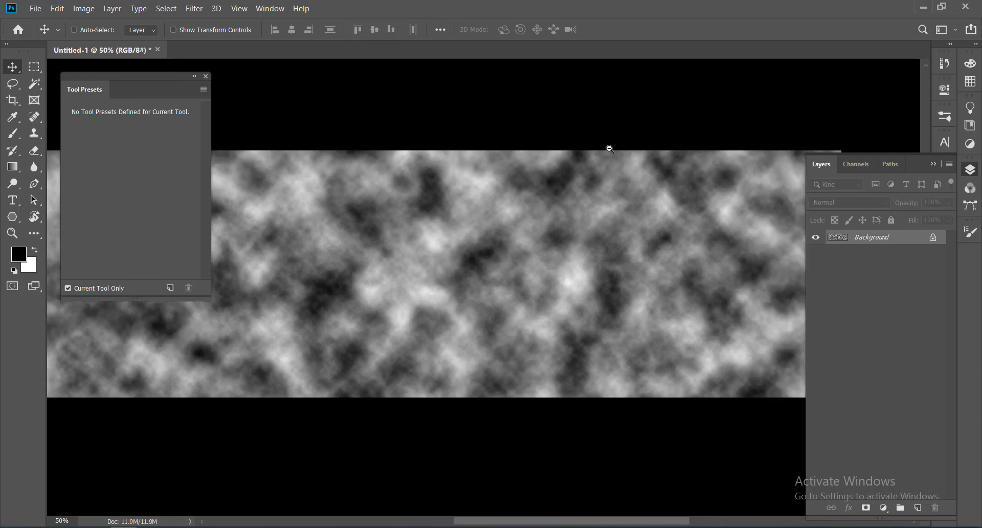
{"action": "left_click", "coordinate": [610, 149], "text": "alt"}
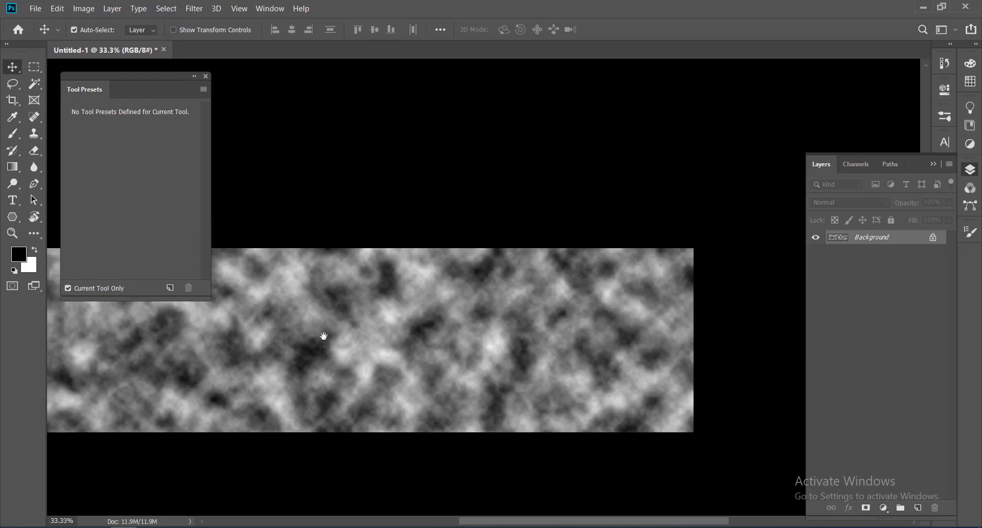
{"action": "left_click_drag", "start_coordinate": [318, 340], "coordinate": [365, 267]}
- Cycle the clouds image repeatedly through the full-screen modes and return to the standard screen mode
{"action": "key", "text": "f"}
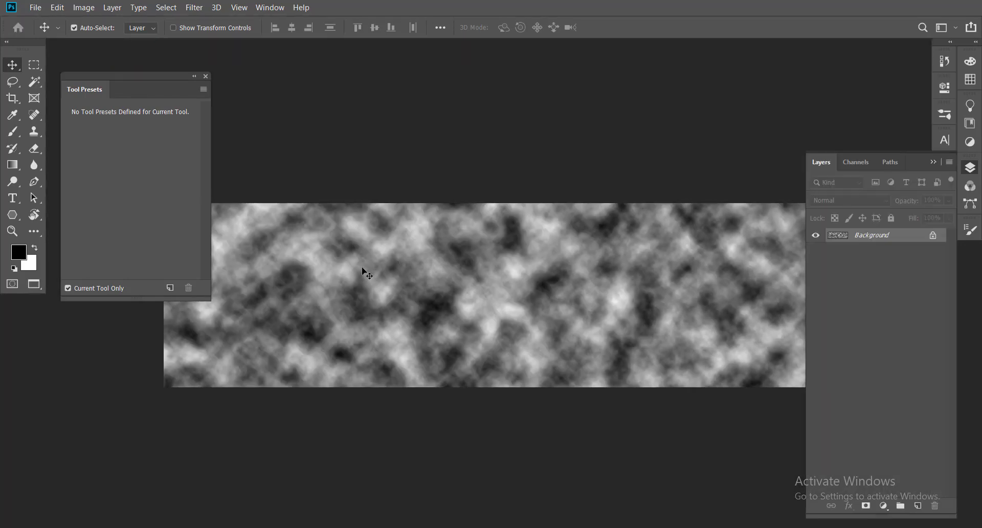
{"action": "mouse_move", "coordinate": [464, 269]}
{"action": "left_mouse_down"}
{"action": "mouse_move", "coordinate": [462, 290]}
{"action": "mouse_move", "coordinate": [449, 268]}
{"action": "left_mouse_up"}
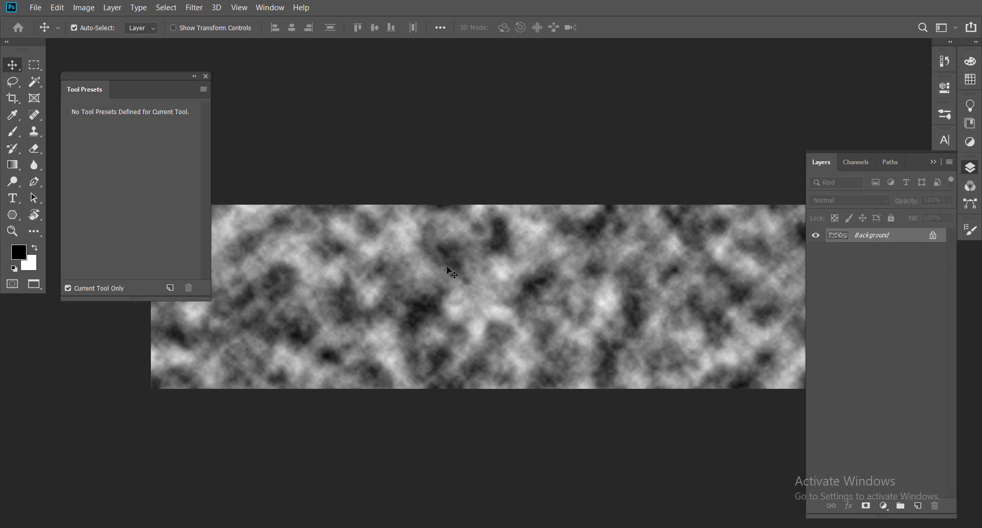
{"action": "key", "text": "f"}
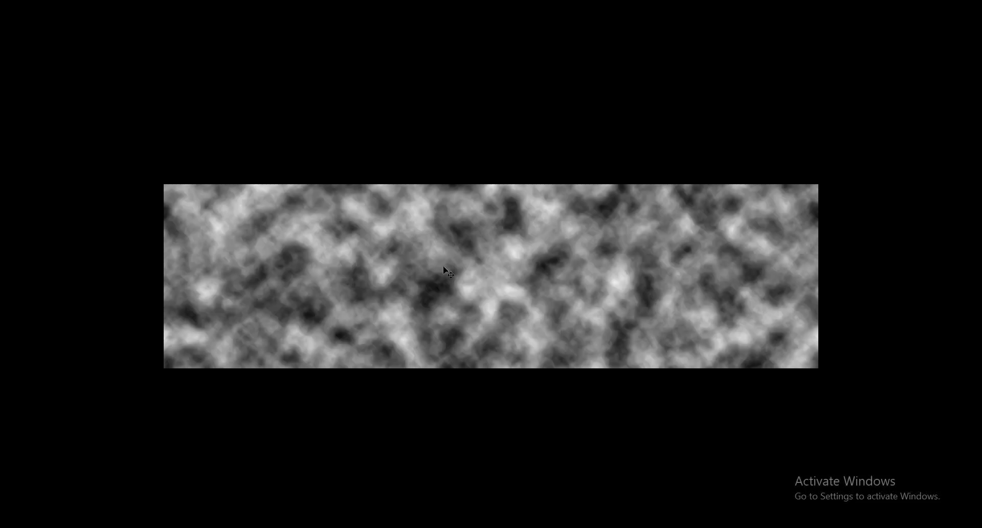
{"action": "key", "text": "f"}
{"action": "key", "text": "f"}
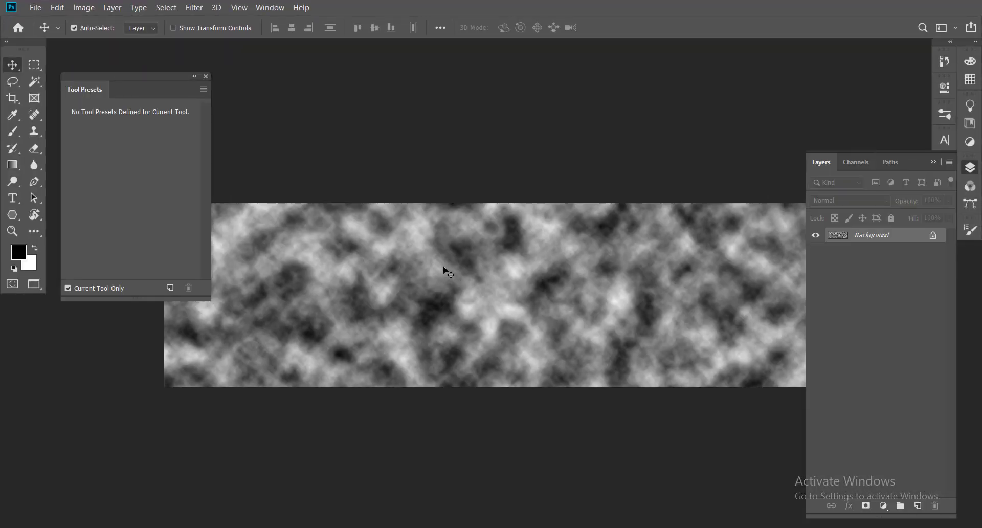
{"action": "key", "text": "f"}
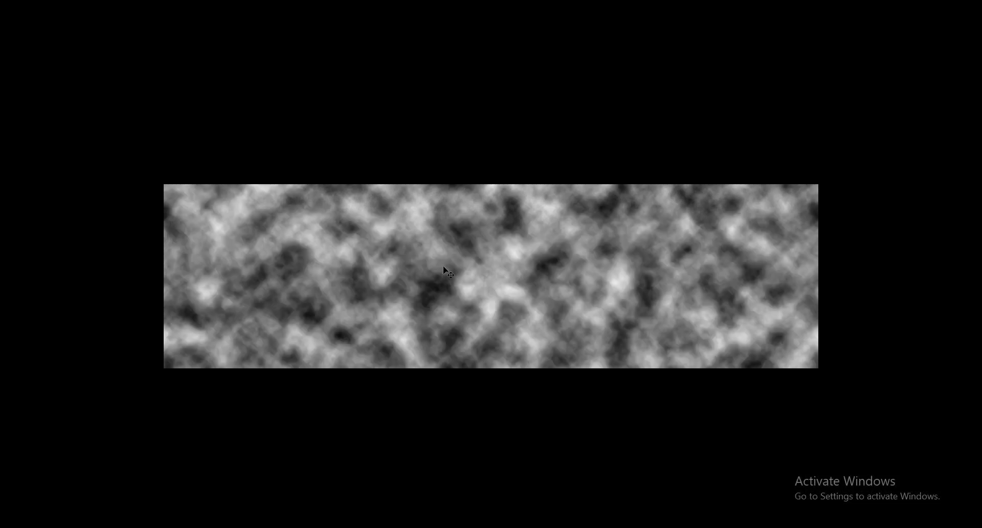
{"action": "key", "text": "f"}
{"action": "key", "text": "f"}
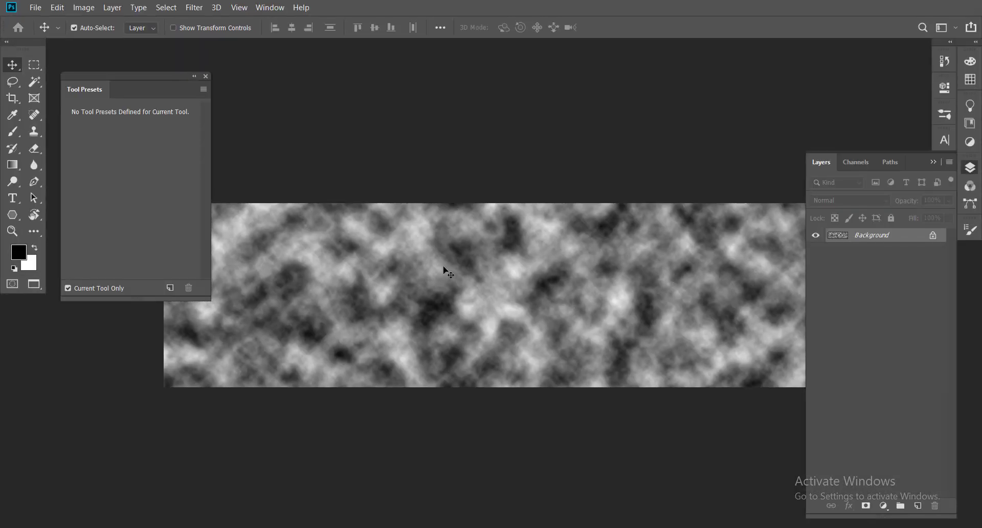
{"action": "key", "text": "f"}
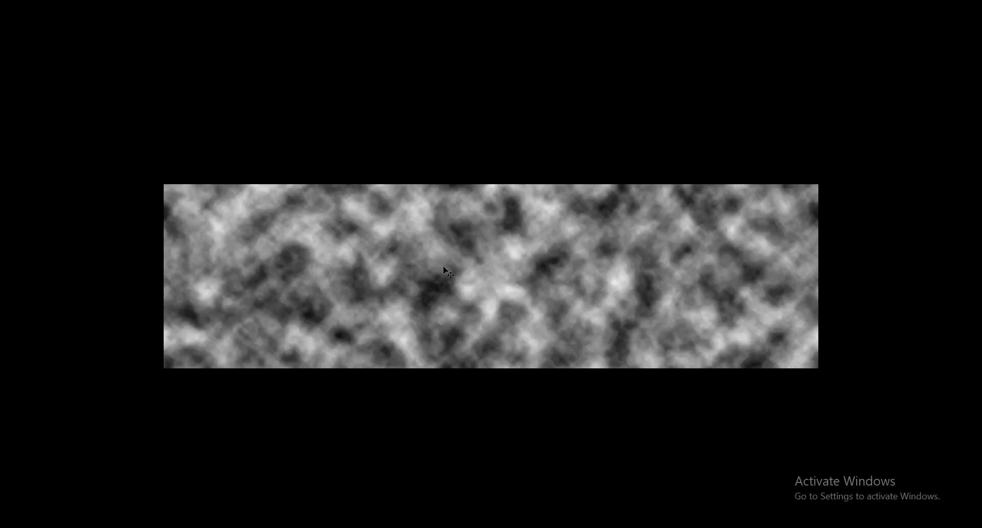
{"action": "key", "text": "f"}
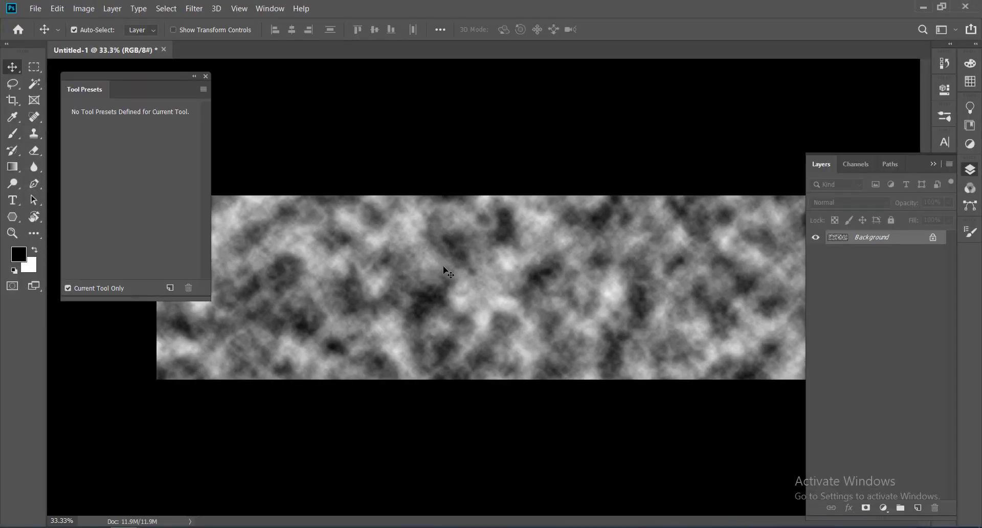
{"action": "key", "text": "f"}
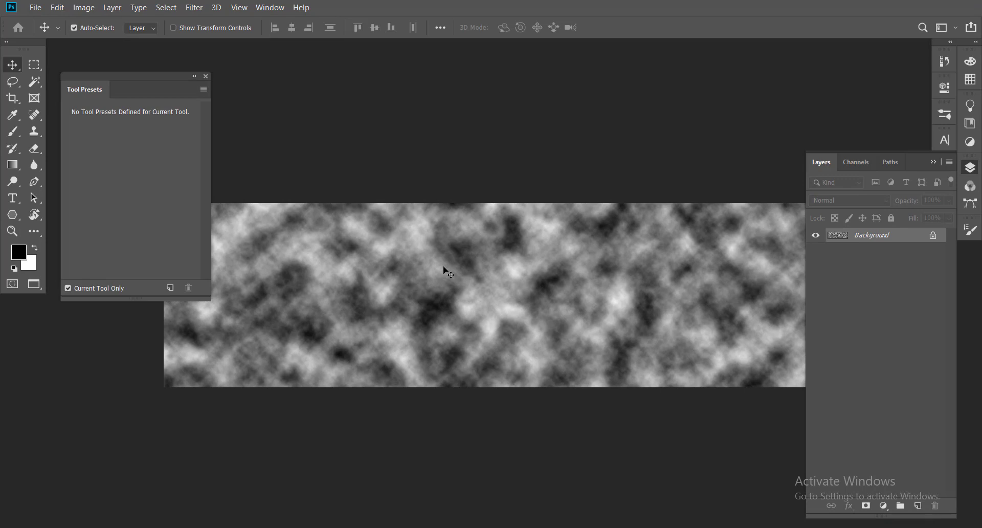
{"action": "key", "text": "f"}
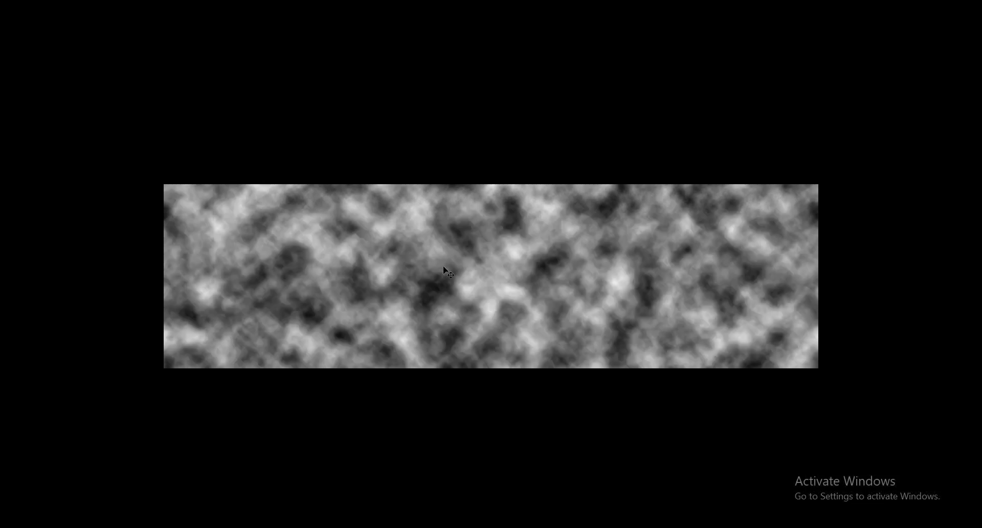
{"action": "key", "text": "f"}
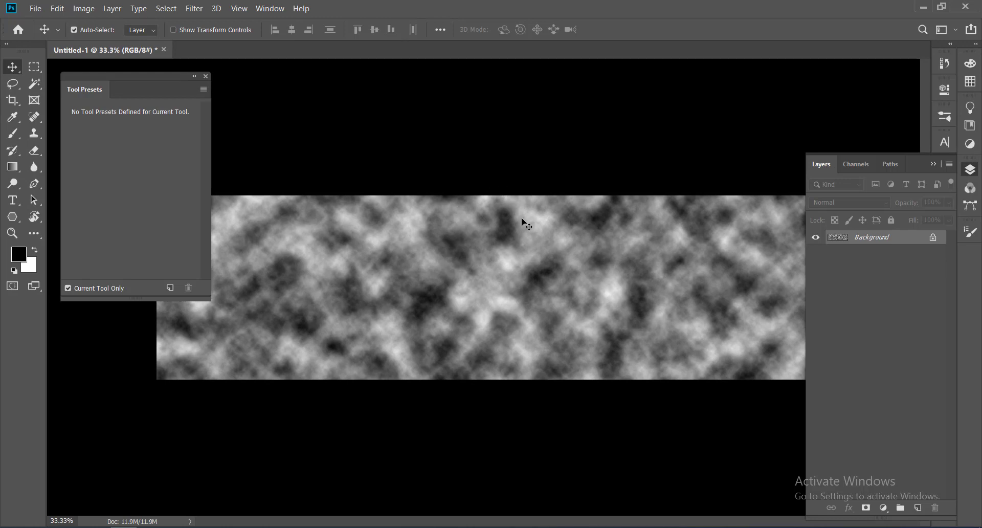
- Switch to full screen mode with the menu bar and enlarge the view of the clouds image
{"action": "key", "text": "f"}
{"action": "left_click_drag", "start_coordinate": [522, 222], "coordinate": [660, 241]}
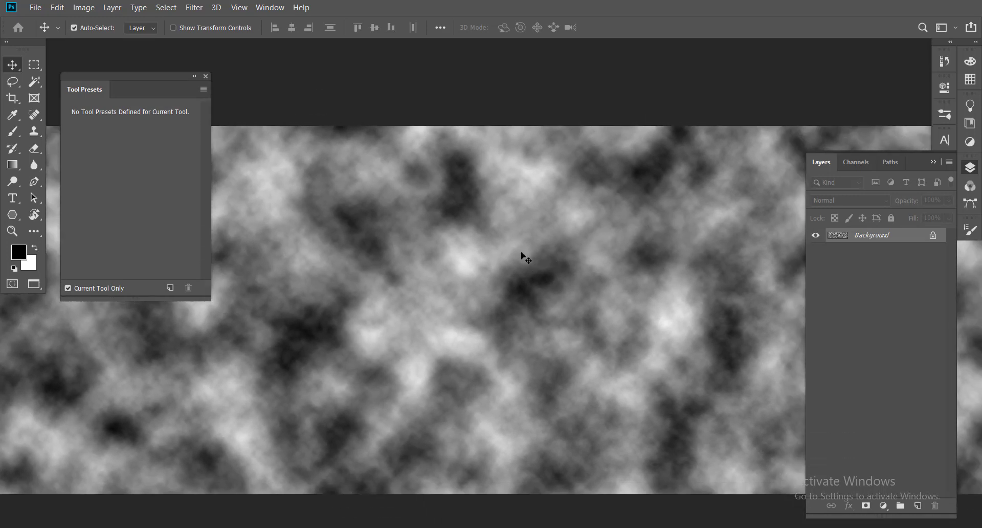
{"action": "key", "text": "ctrl"}
- Collapse and expand the Layers panel several times, leaving it expanded
{"action": "left_click", "coordinate": [972, 170]}
{"action": "left_click", "coordinate": [972, 170]}
{"action": "left_click", "coordinate": [972, 170]}
{"action": "left_click", "coordinate": [972, 170]}
{"action": "left_click", "coordinate": [972, 170]}
{"action": "left_click", "coordinate": [972, 170]}
{"action": "left_click", "coordinate": [972, 169]}
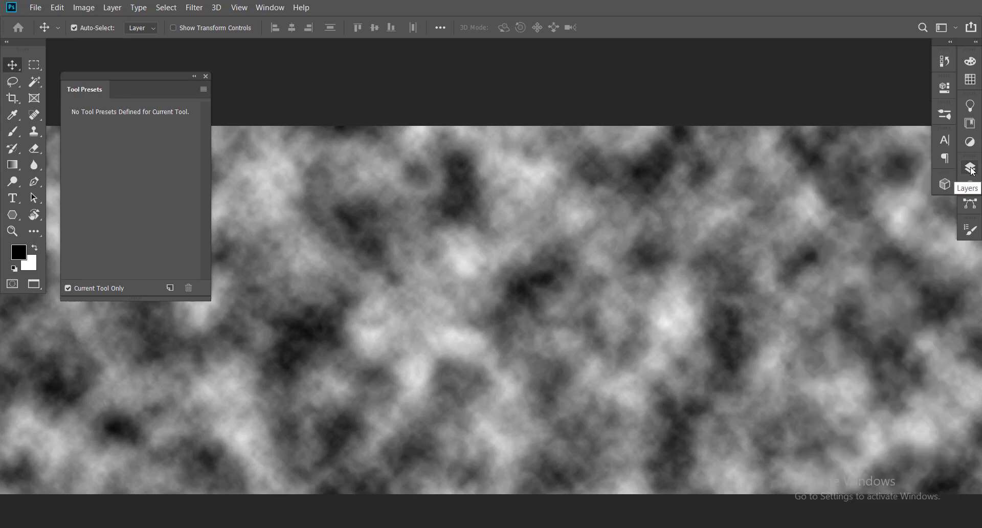
{"action": "left_click", "coordinate": [972, 170]}
{"action": "left_click", "coordinate": [972, 170]}
{"action": "left_click", "coordinate": [972, 170]}
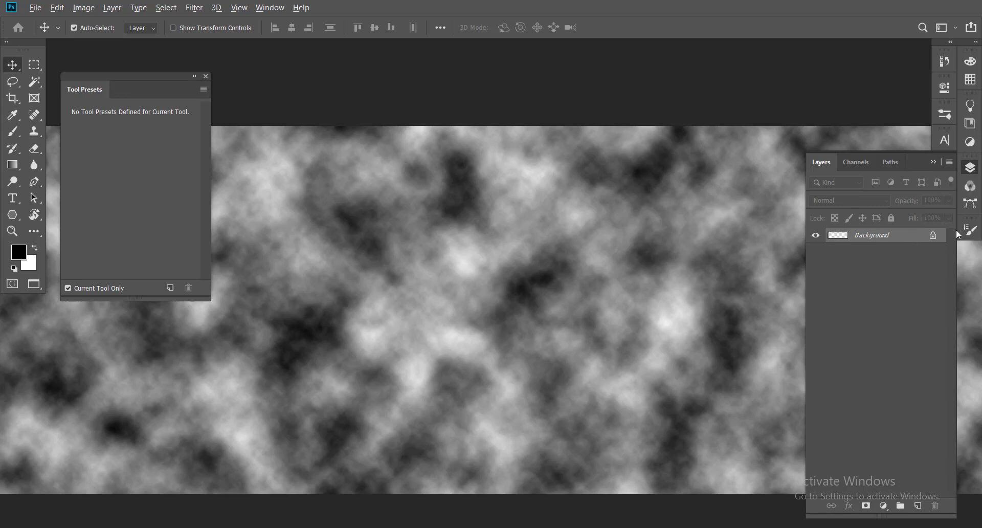
- Fill the Background layer with the black foreground colour, then refill it with the white background colour
{"action": "key", "text": "alt+BackSpace"}
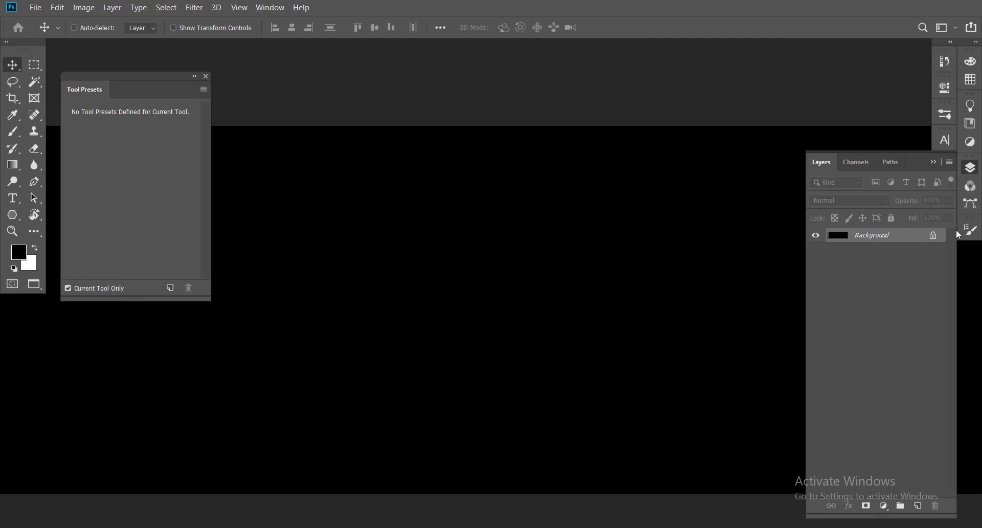
{"action": "key", "text": "ctrl+BackSpace"}
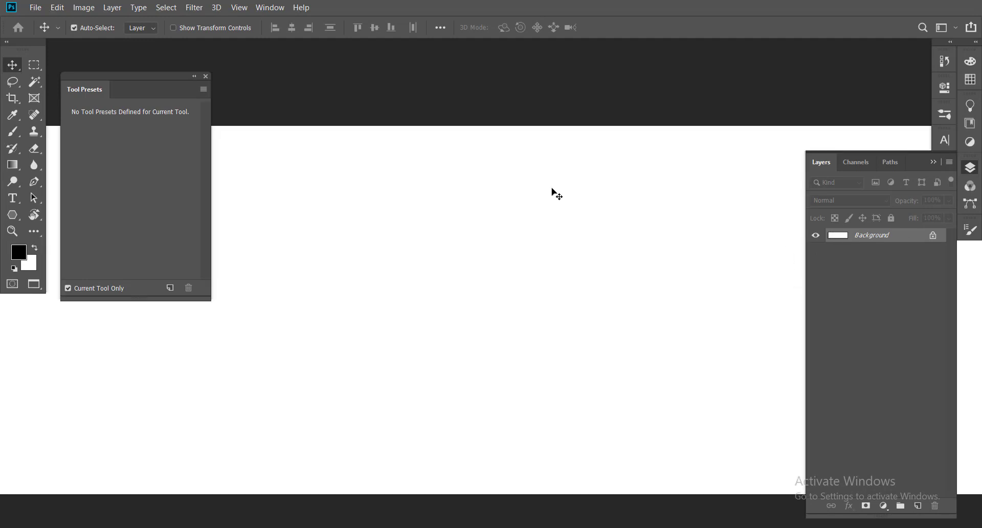
{"action": "left_click", "coordinate": [559, 219]}
- Add two new empty layers above the Background and shorten the Layers panel to free up canvas space
{"action": "left_click", "coordinate": [918, 507]}
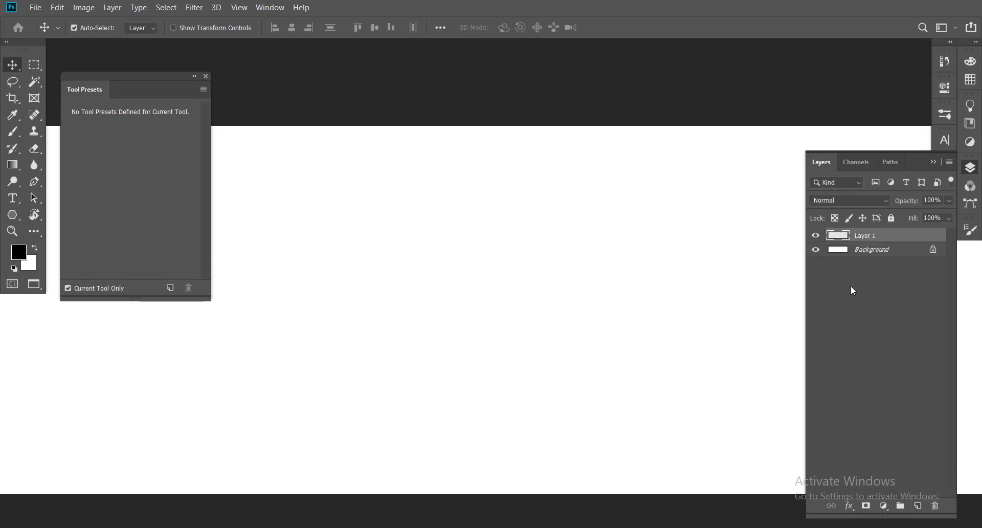
{"action": "left_click", "coordinate": [919, 507]}
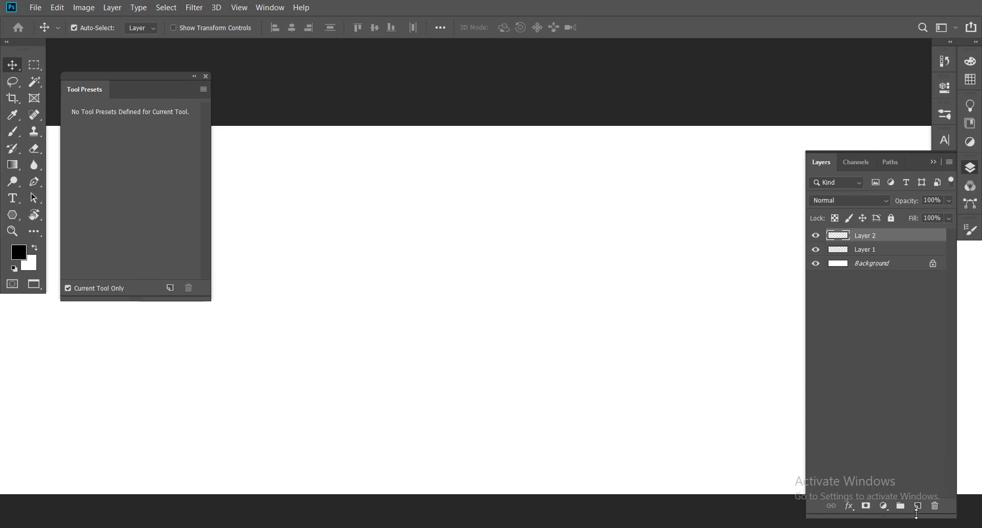
{"action": "left_click_drag", "start_coordinate": [921, 517], "coordinate": [903, 404]}
{"action": "key", "text": "ctrl"}
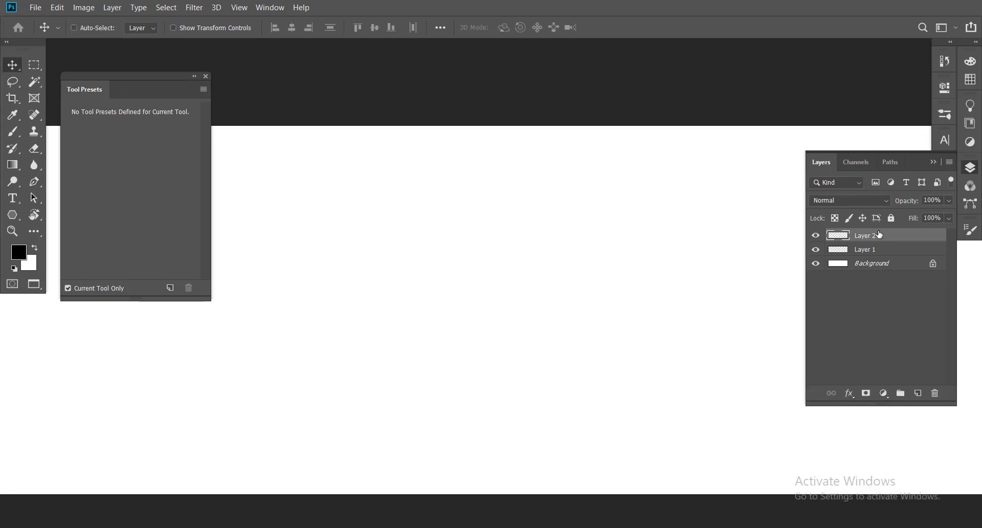
- Delete the topmost empty layer, Layer 2, and keep Layer 1 selected
{"action": "key", "text": "Delete"}
{"action": "left_click", "coordinate": [883, 235]}
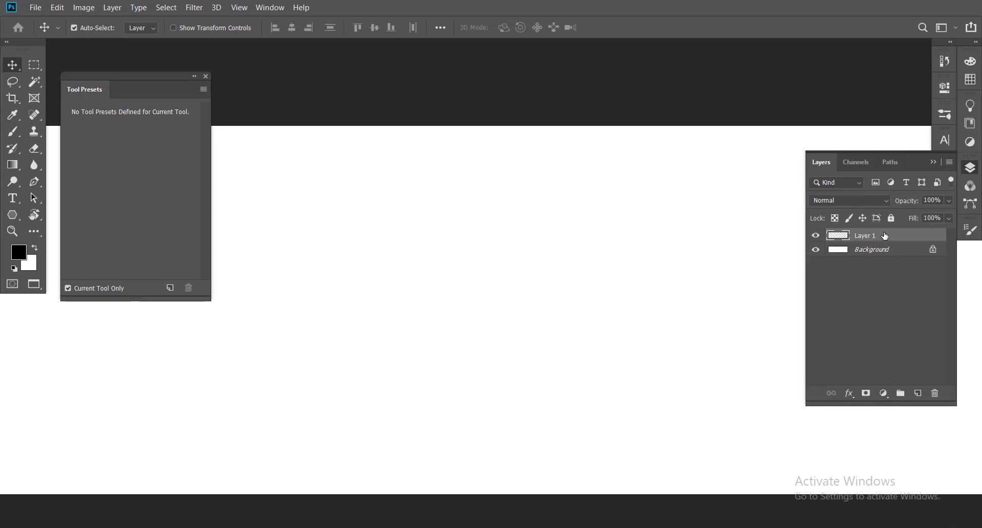
{"action": "key", "text": "ctrl"}
{"action": "key", "text": "ctrl"}
{"action": "key", "text": "ctrl"}
{"action": "key", "text": "ctrl"}
- Add a new empty layer above Layer 1, then undo its creation
{"action": "left_click", "coordinate": [919, 395]}
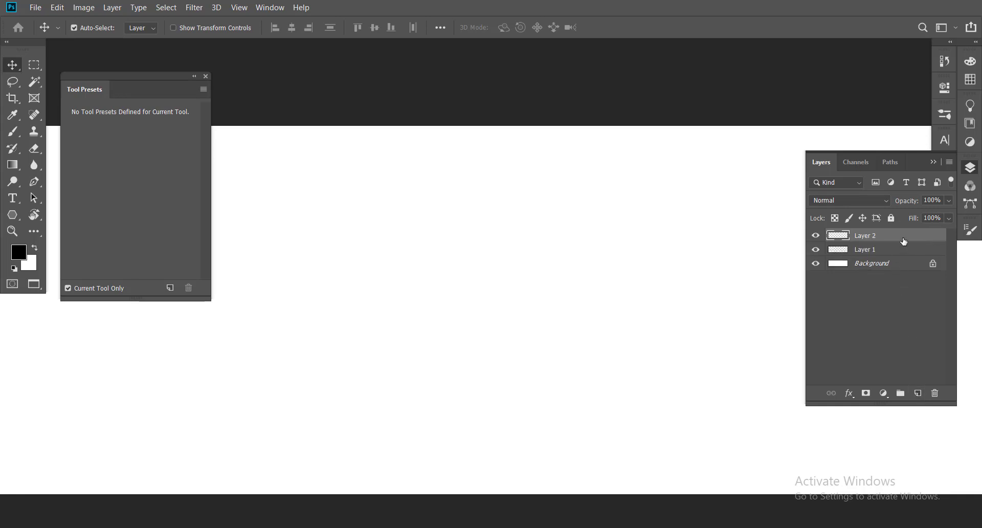
{"action": "key", "text": "ctrl"}
{"action": "key", "text": "ctrl+z"}
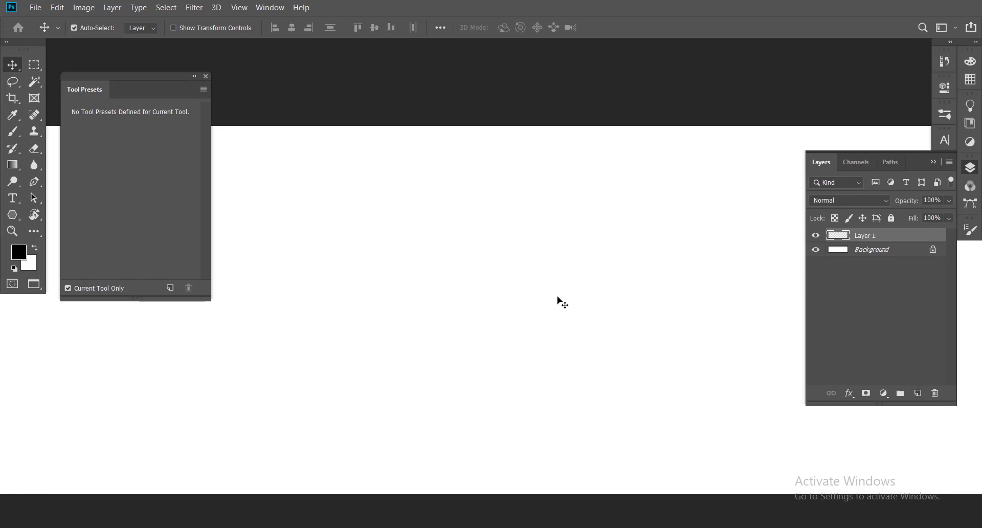
{"action": "key", "text": "ctrl"}
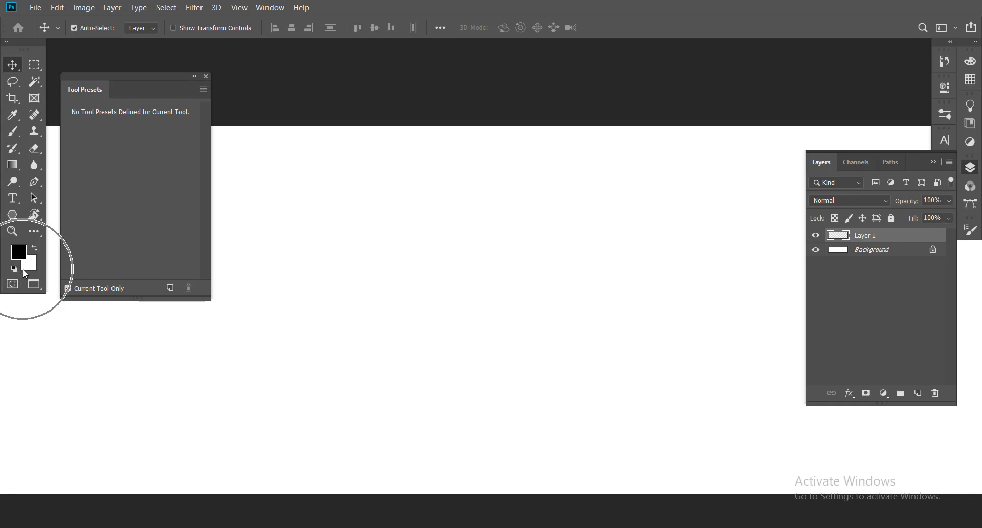
{"action": "key", "text": "ctrl"}
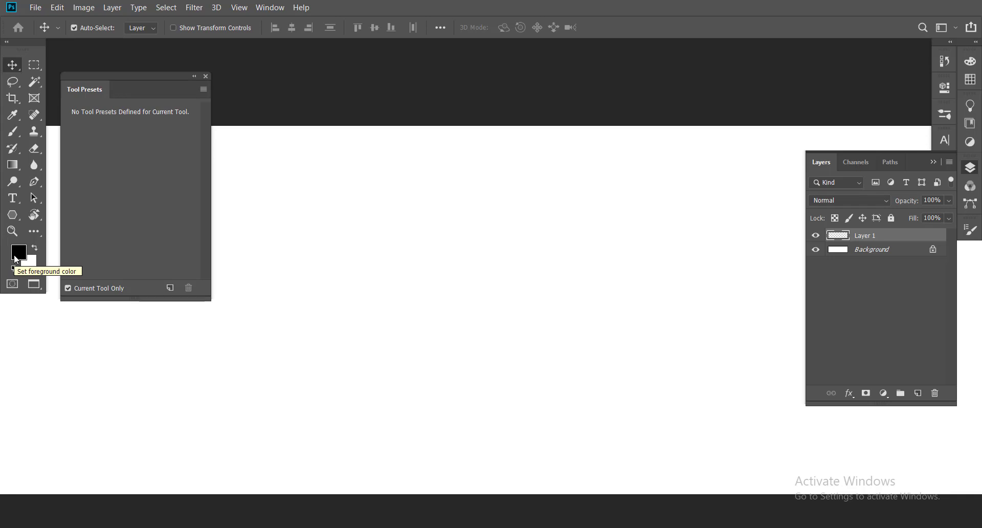
{"action": "key", "text": "ctrl"}
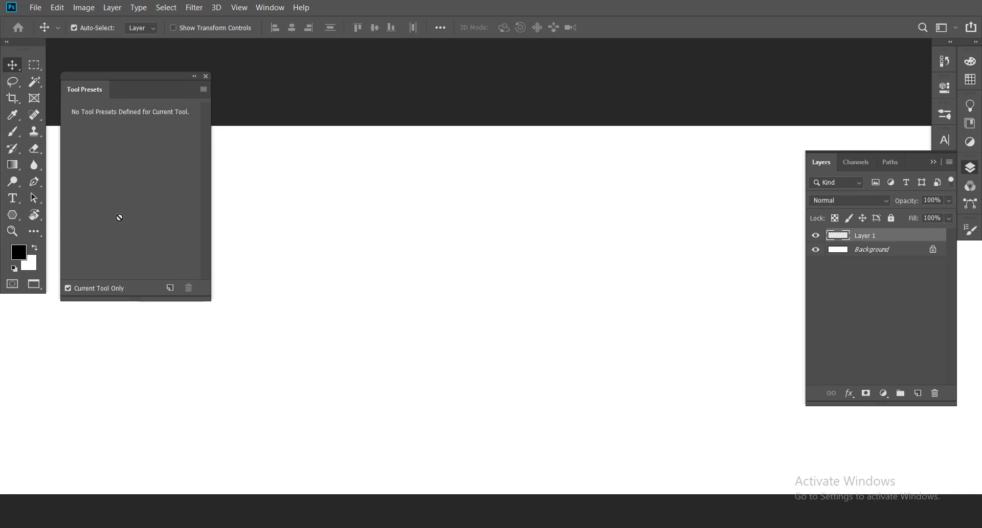
{"action": "key", "text": "ctrl"}
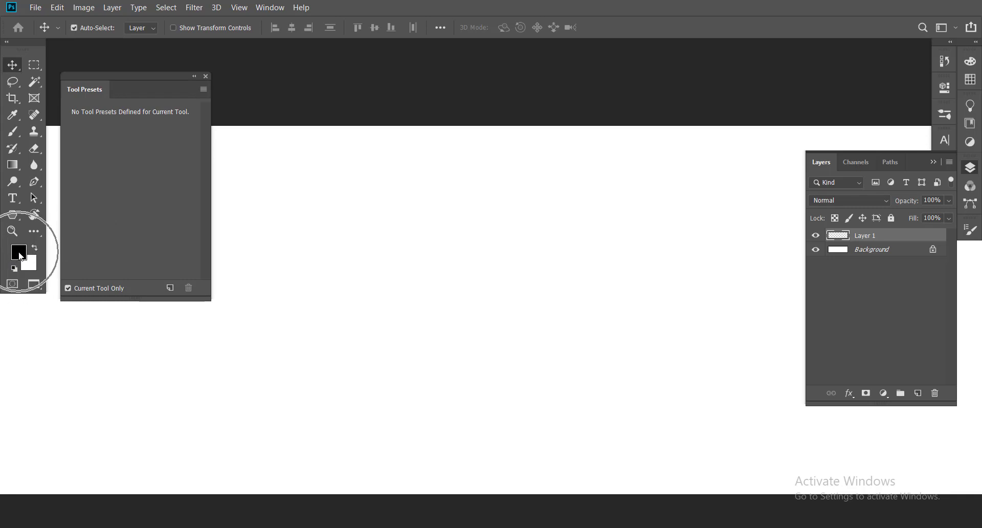
{"action": "key", "text": "ctrl"}
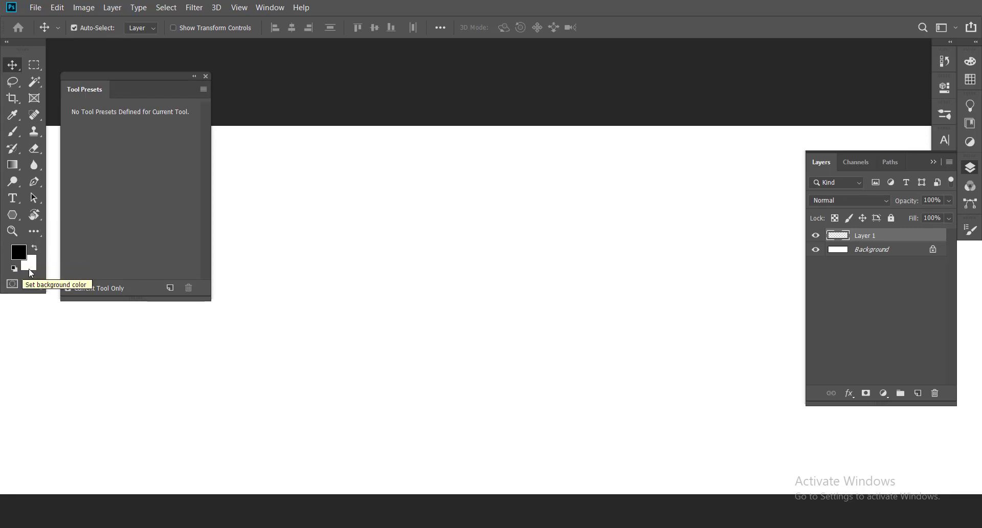
{"action": "key", "text": "ctrl"}
{"action": "left_click", "coordinate": [33, 261]}
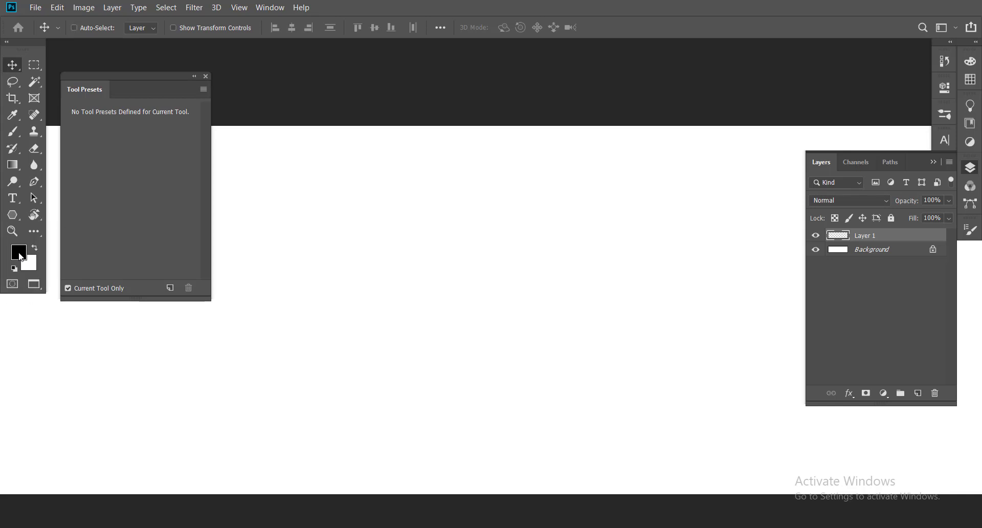
- Set the foreground colour to the teal green 16d6ab and return to the Move tool
{"action": "left_click", "coordinate": [21, 257]}
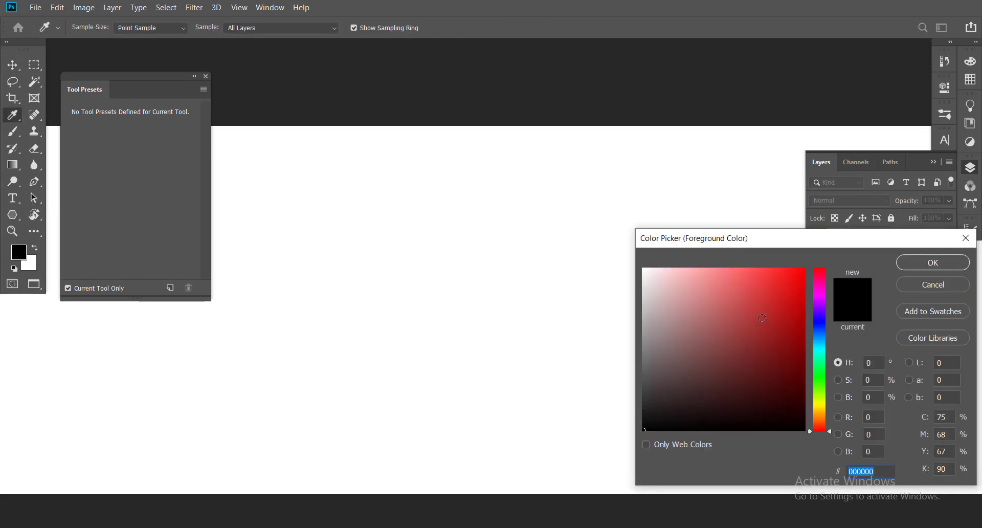
{"action": "left_click_drag", "start_coordinate": [762, 318], "coordinate": [806, 268]}
{"action": "left_click_drag", "start_coordinate": [821, 371], "coordinate": [789, 294]}
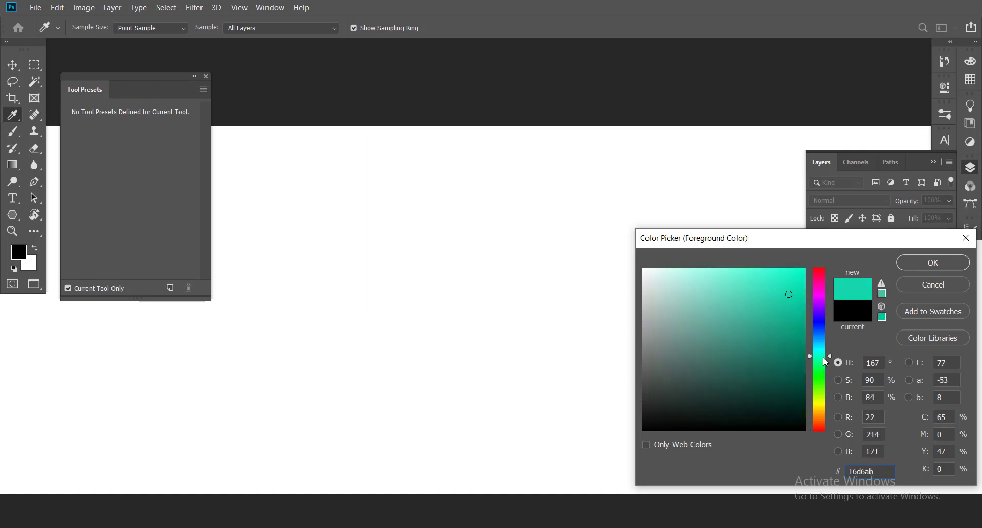
{"action": "left_click", "coordinate": [932, 263]}
{"action": "key", "text": "v"}
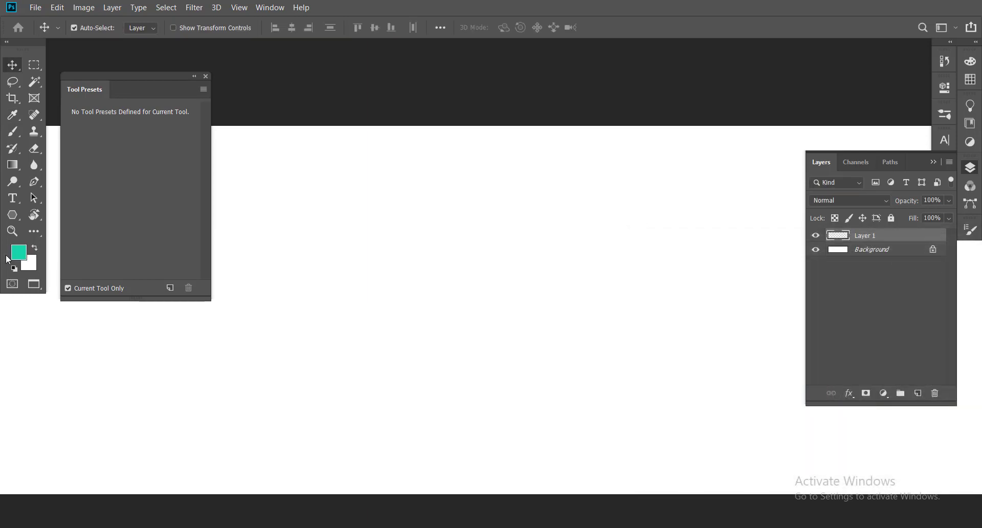
- Swap the foreground and background colours, then set the new foreground colour to red ff0303
{"action": "key", "text": "x"}
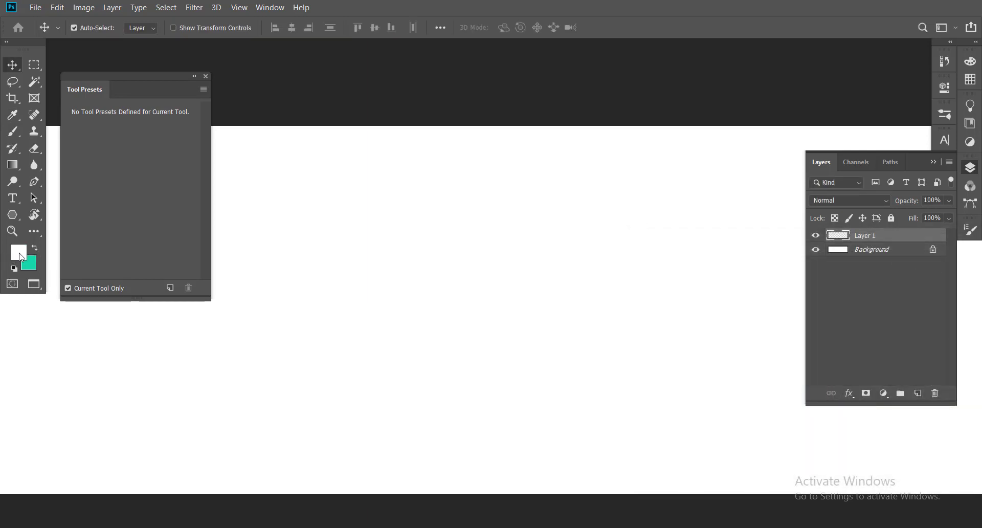
{"action": "left_click", "coordinate": [18, 252]}
{"action": "type", "text": "ff0000"}
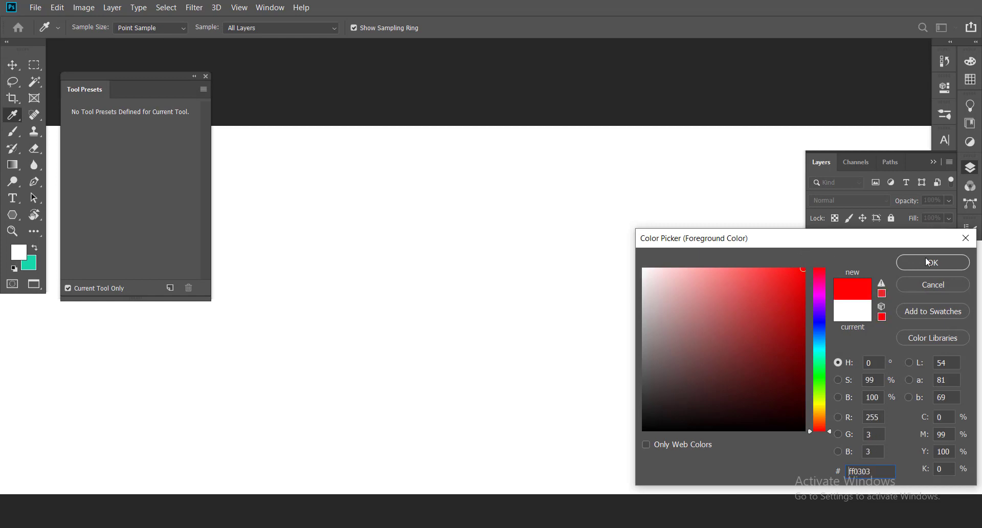
{"action": "key", "text": "Return"}
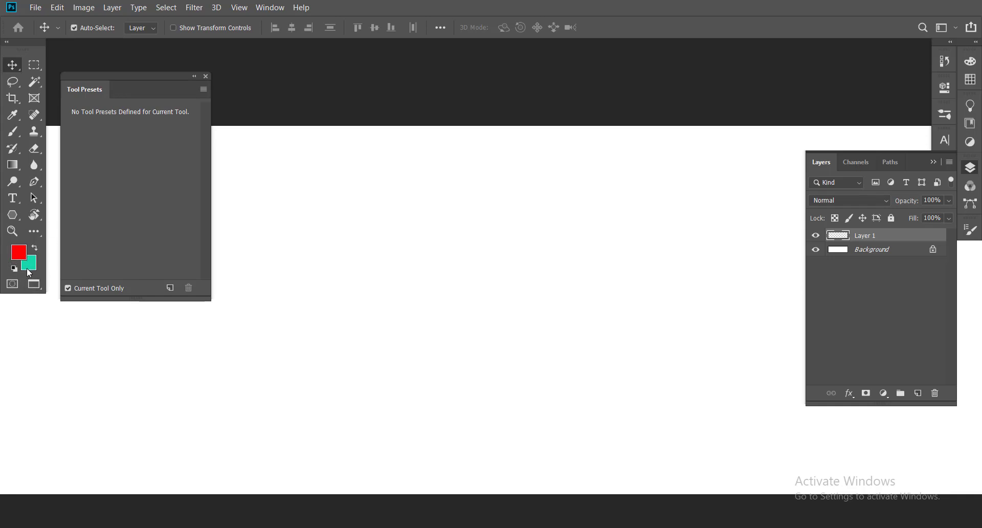
{"action": "left_click", "coordinate": [19, 251]}
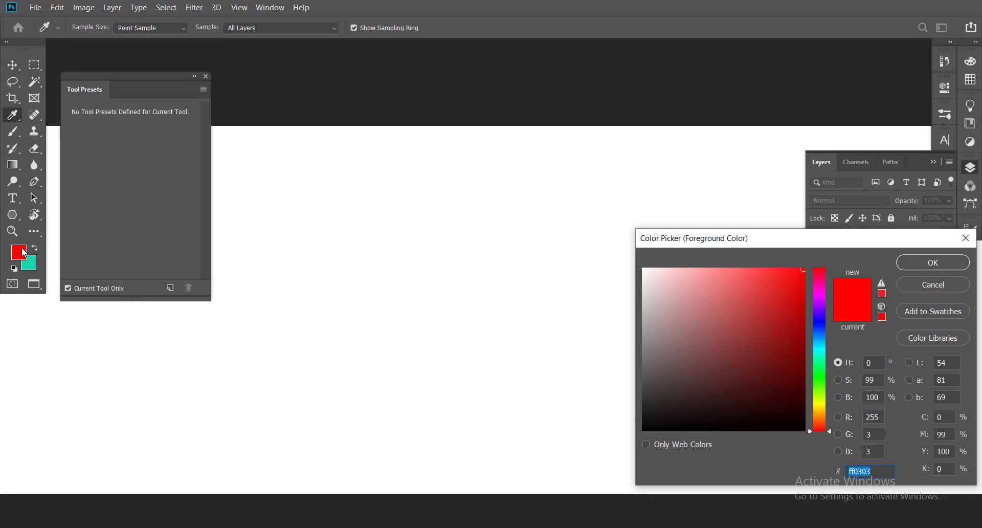
{"action": "key", "text": "Return"}
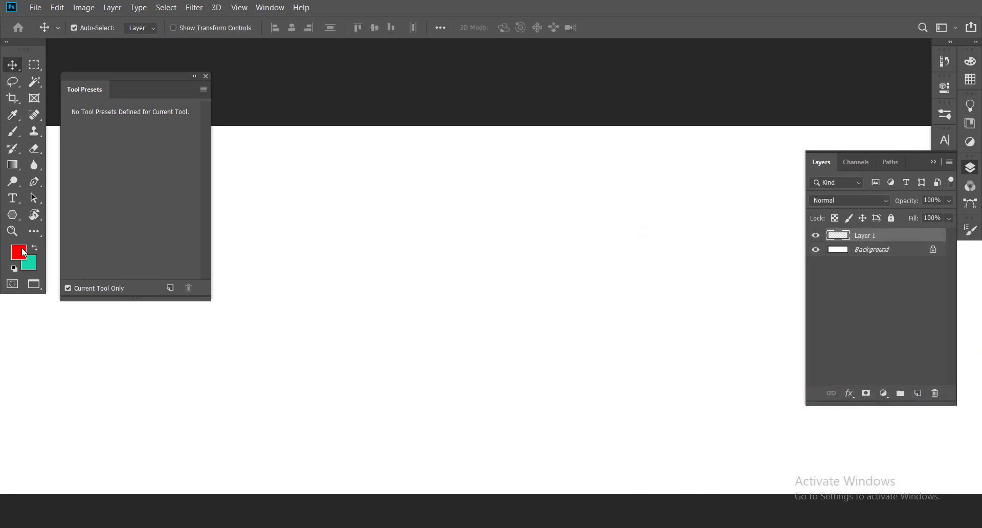